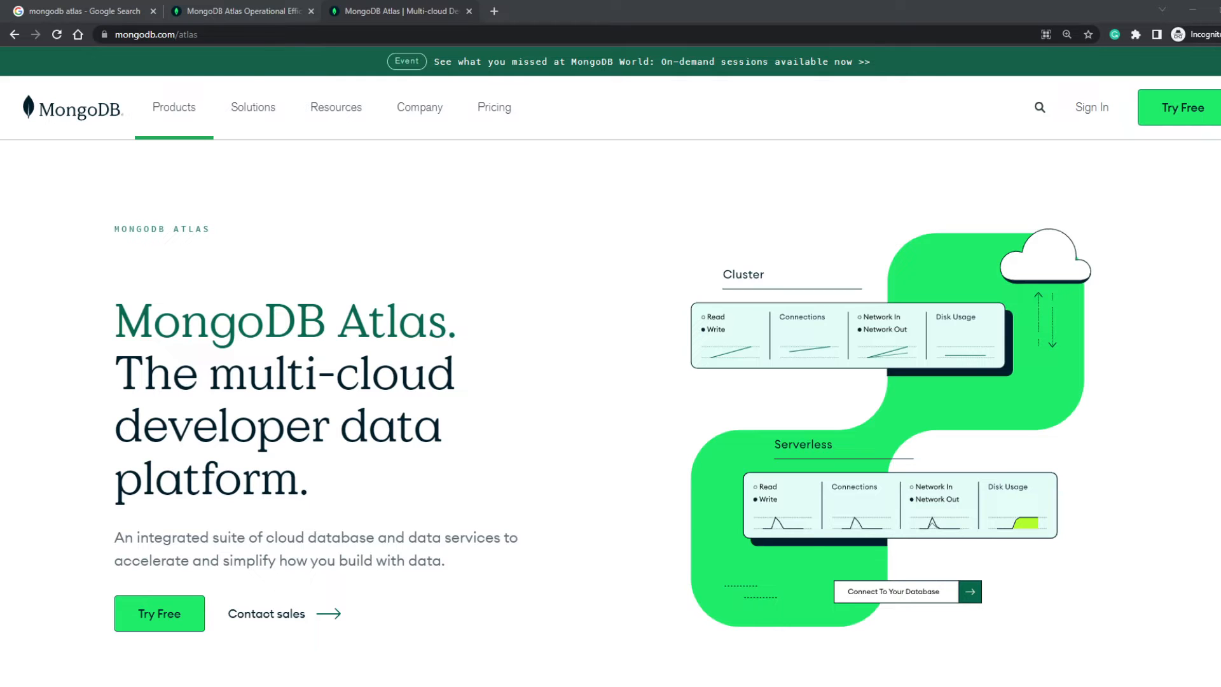
Step: Examine the Automated Deployments description and its cloud provider options on the MongoDB Atlas operational efficiency page
key(ctrl+shift+Tab)
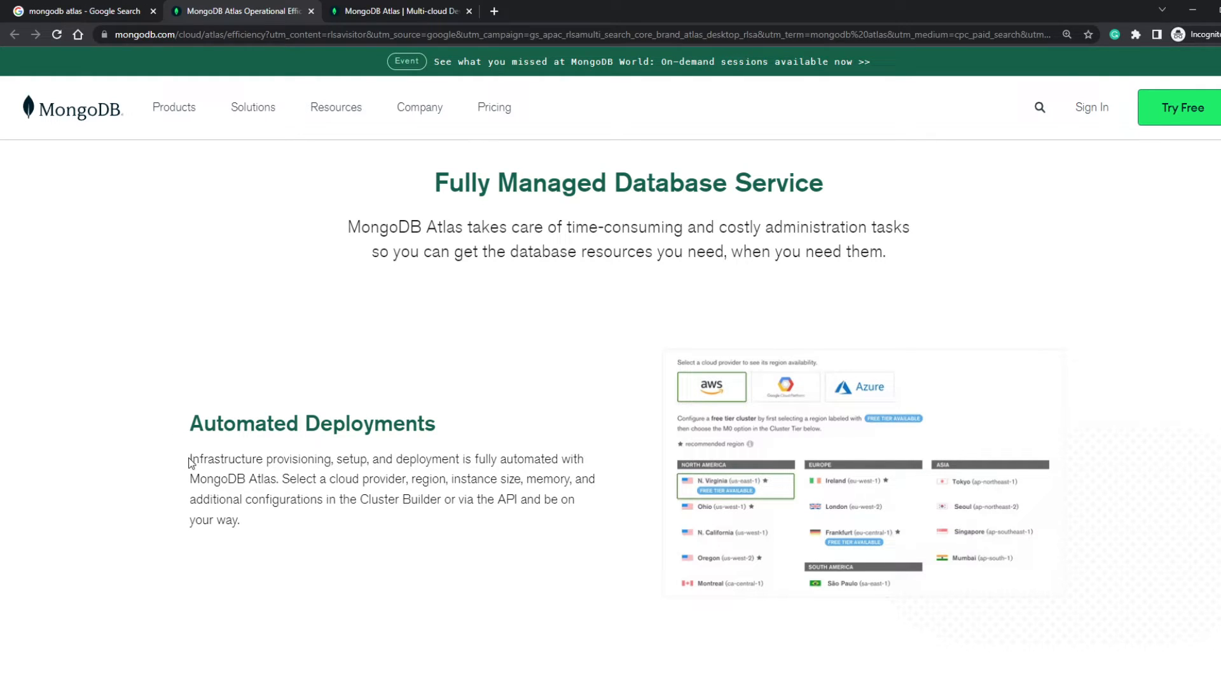
drag(189, 459, 460, 462)
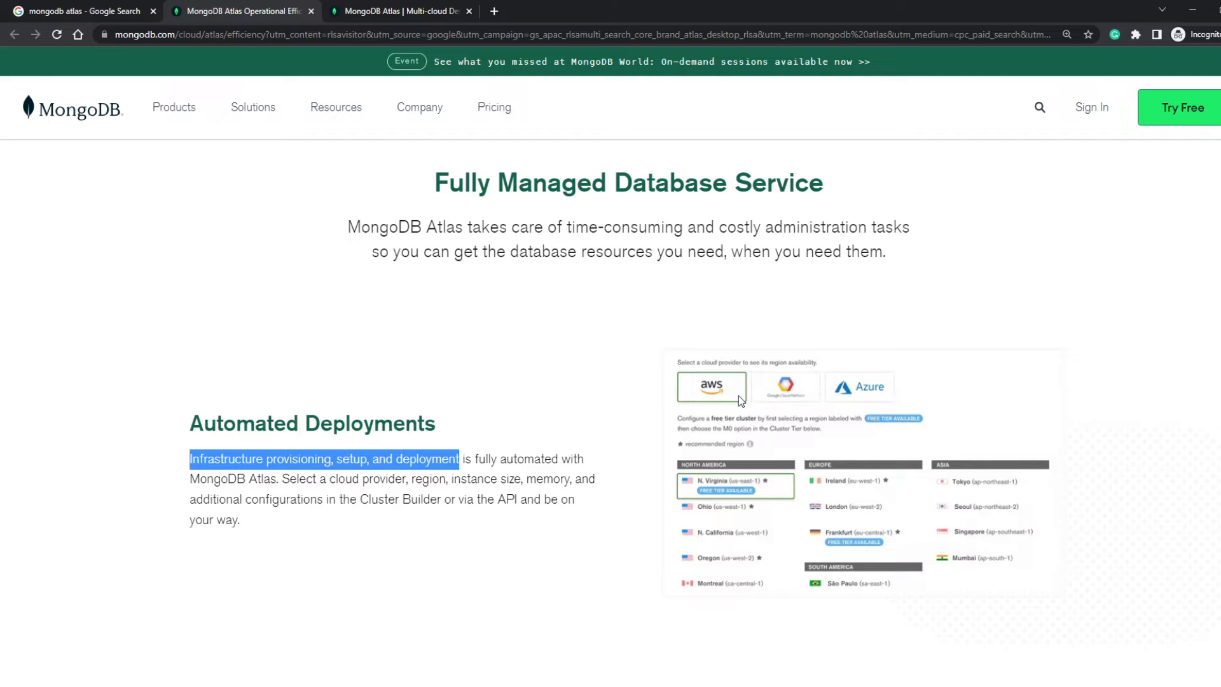
key(ctrl+plus)
key(ctrl+plus)
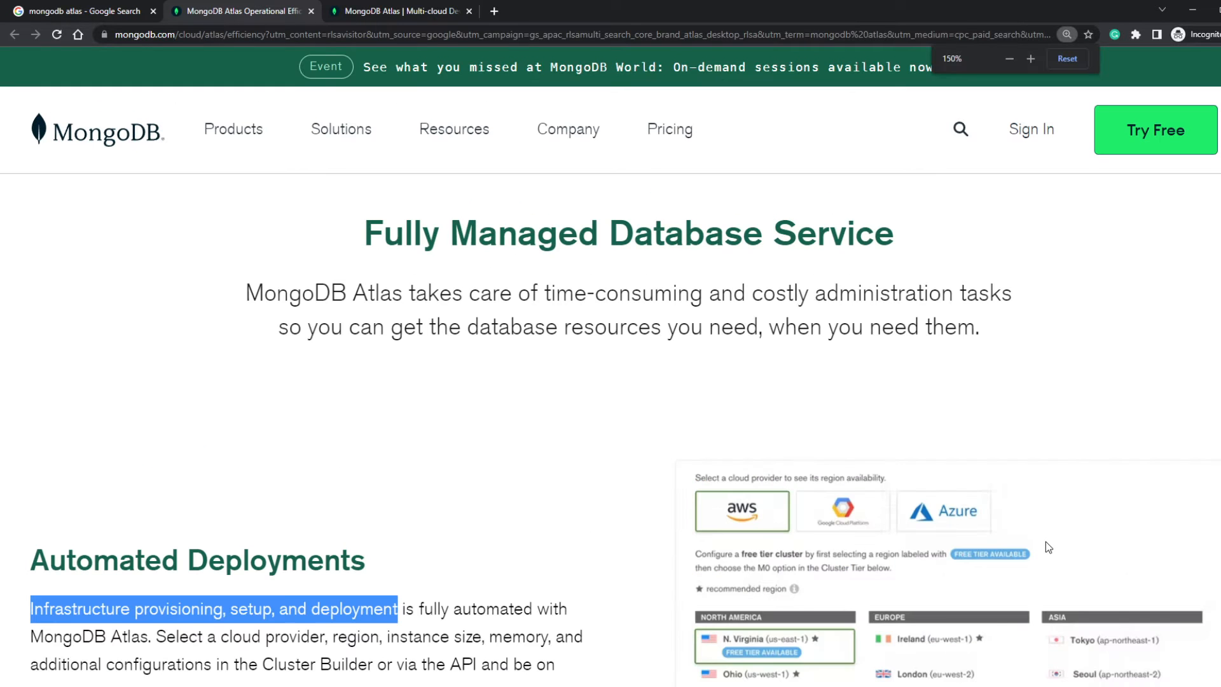
scroll(904, 503, down, 2)
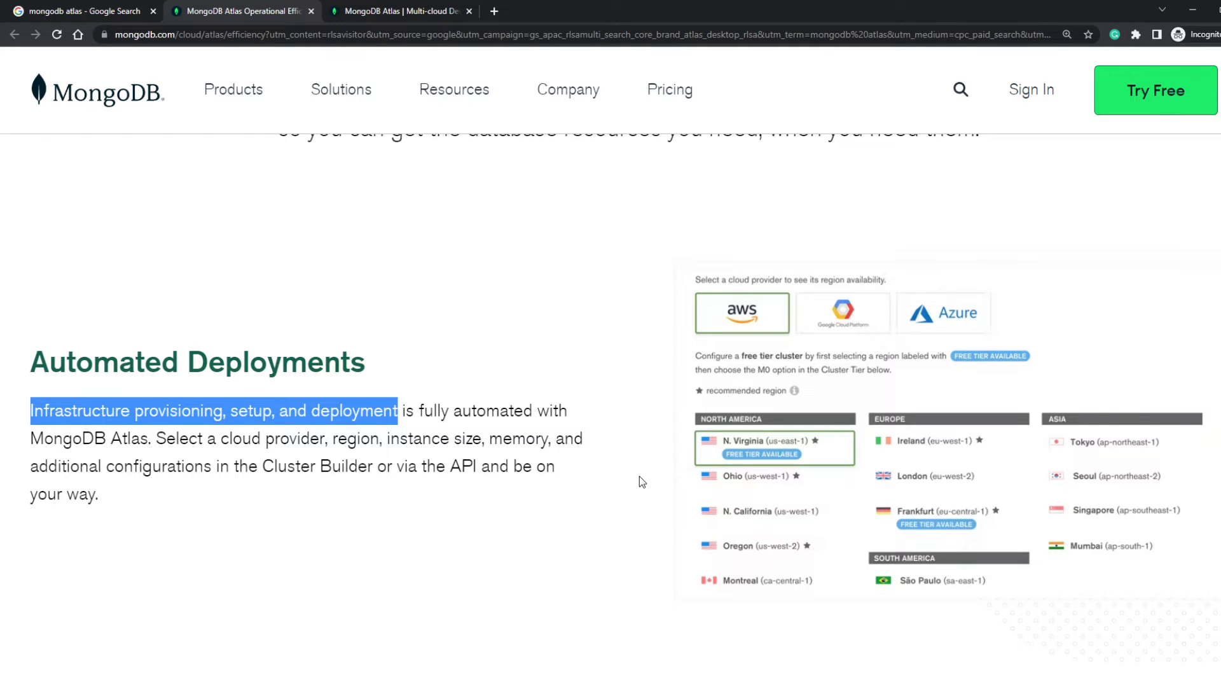
drag(387, 440, 551, 448)
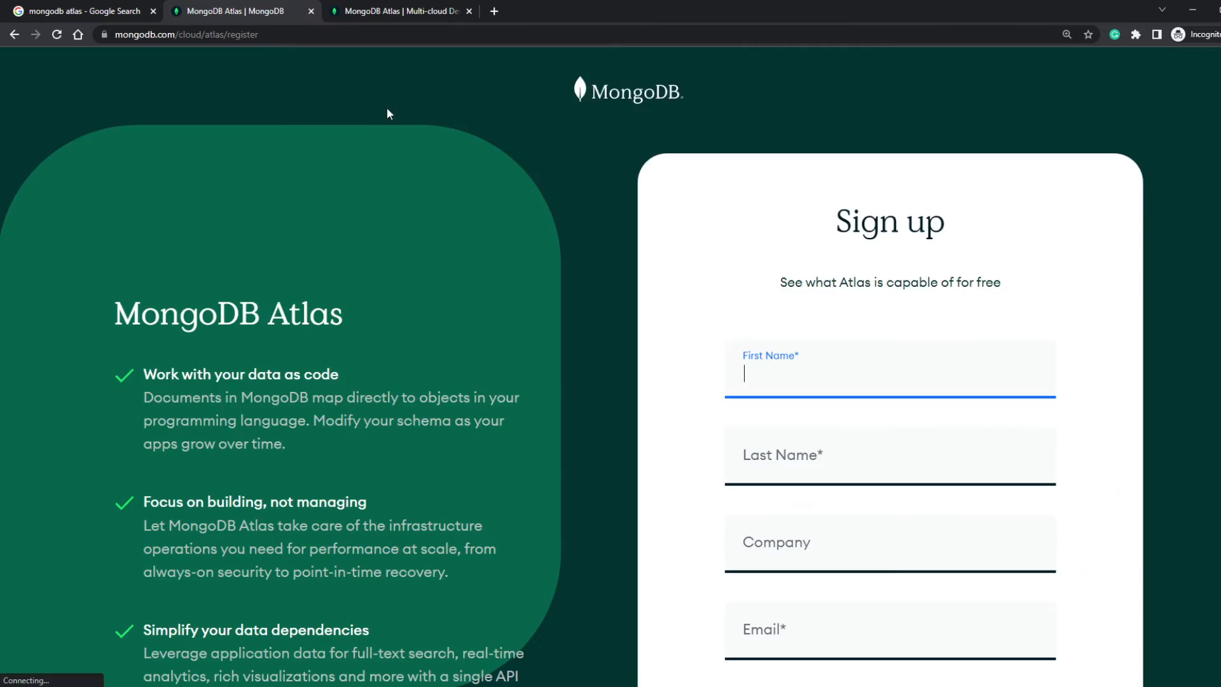
Step: Look over the MongoDB Atlas registration page and its form fields, and sign up with a Google account
drag(259, 34, 91, 38)
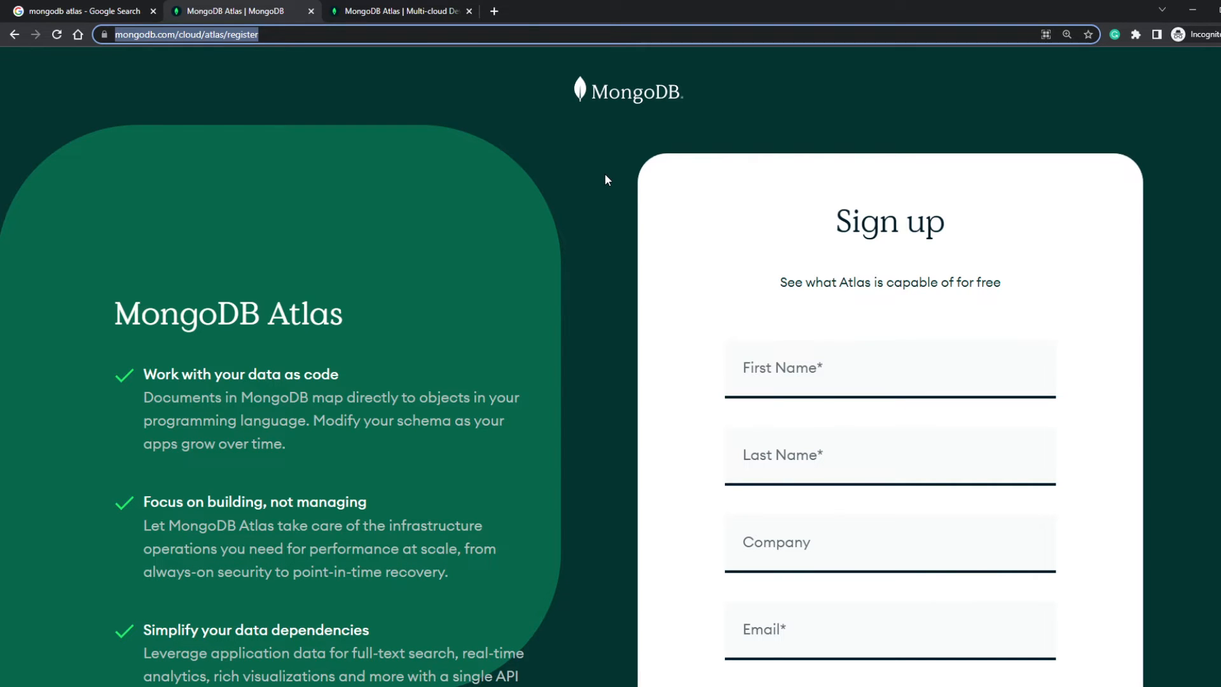
scroll(606, 180, down, 3)
click(668, 155)
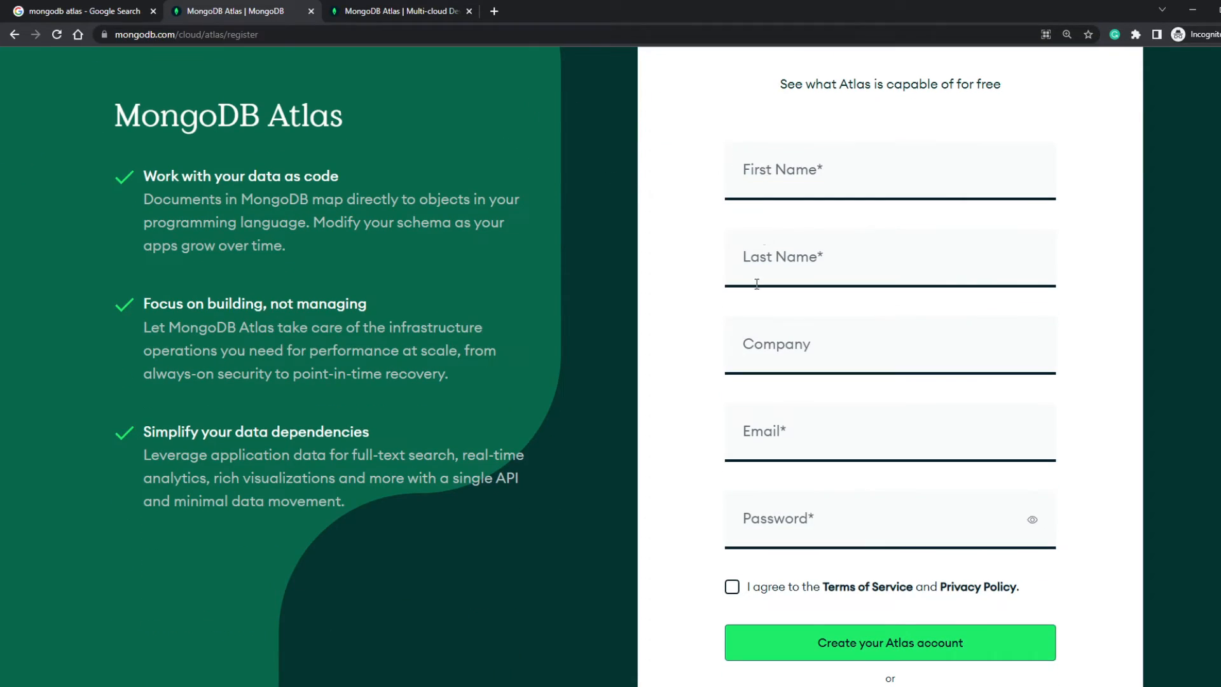
scroll(706, 506, down, 3)
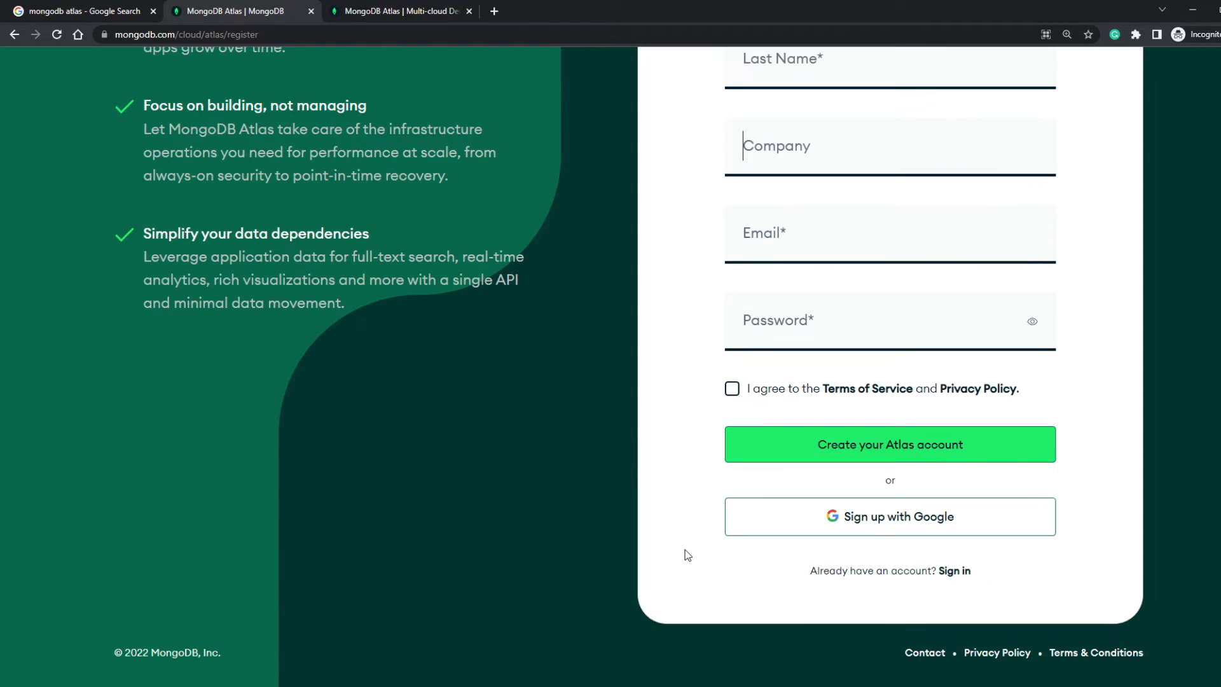
click(801, 518)
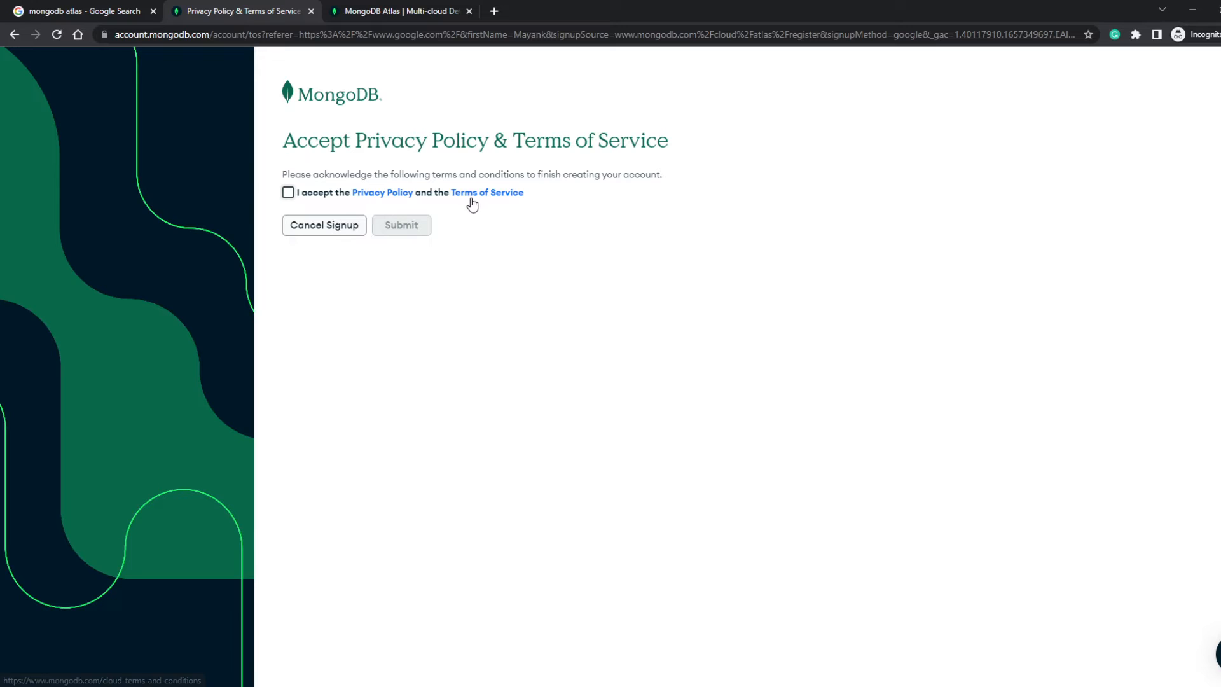
Step: Accept the Privacy Policy and Terms of Service and submit them to finish creating the account
key(ctrl+plus)
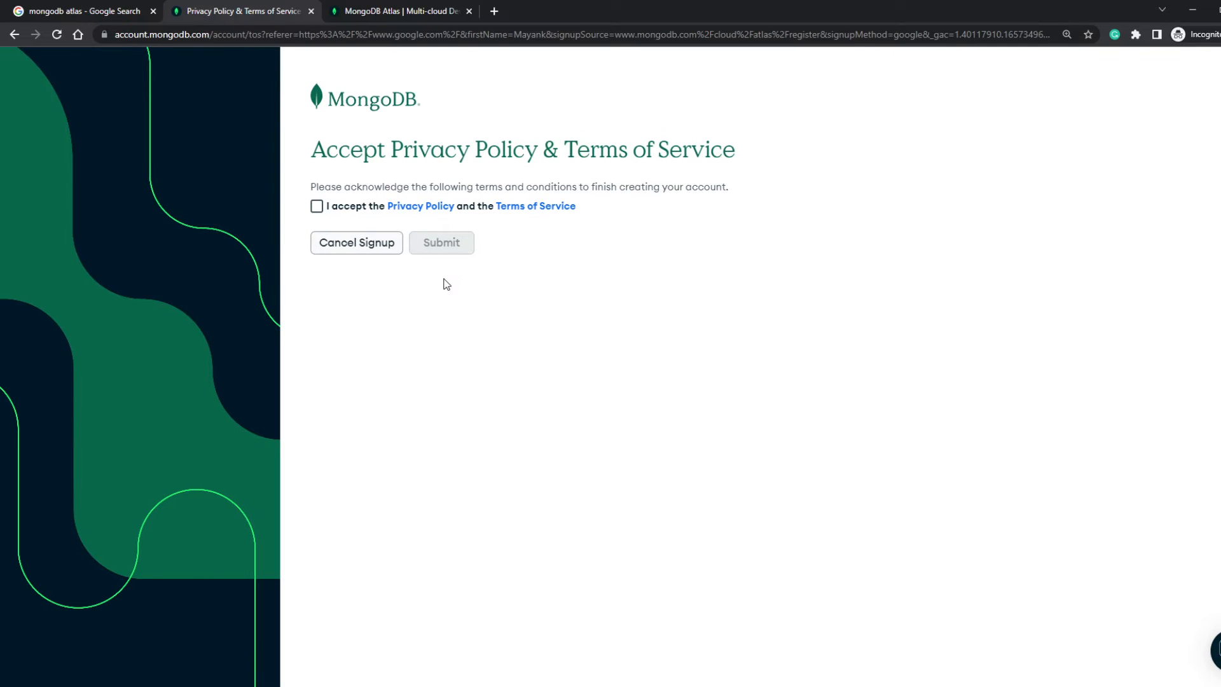
click(316, 207)
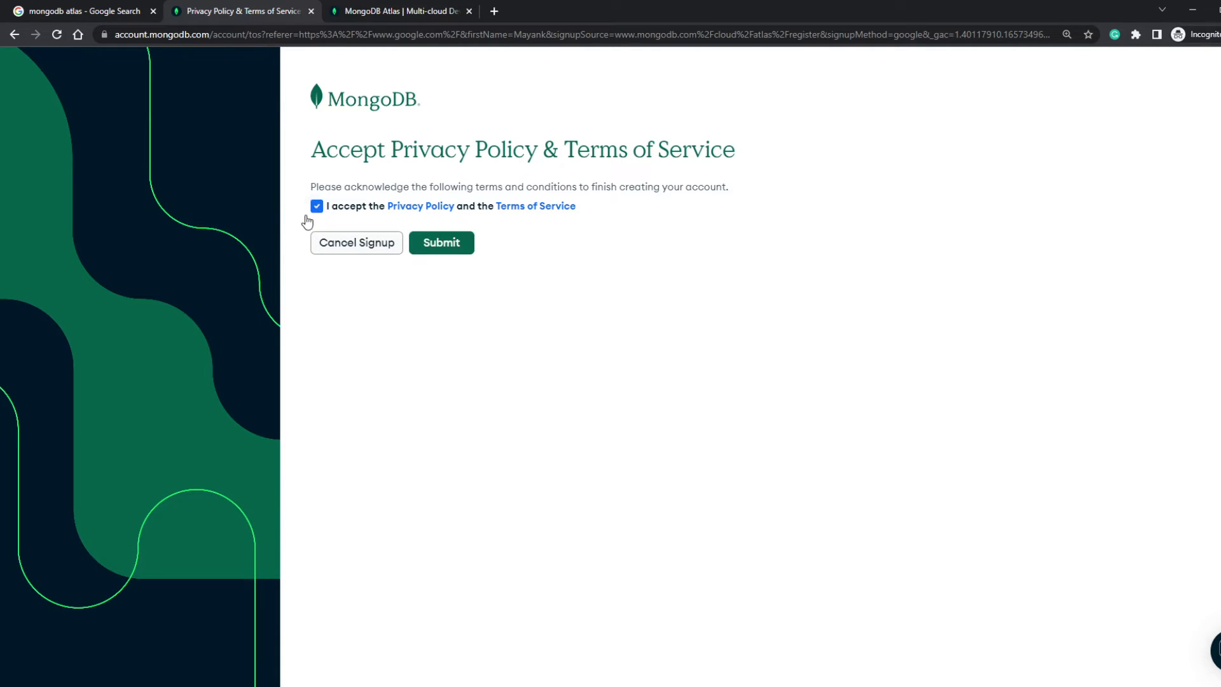
click(452, 247)
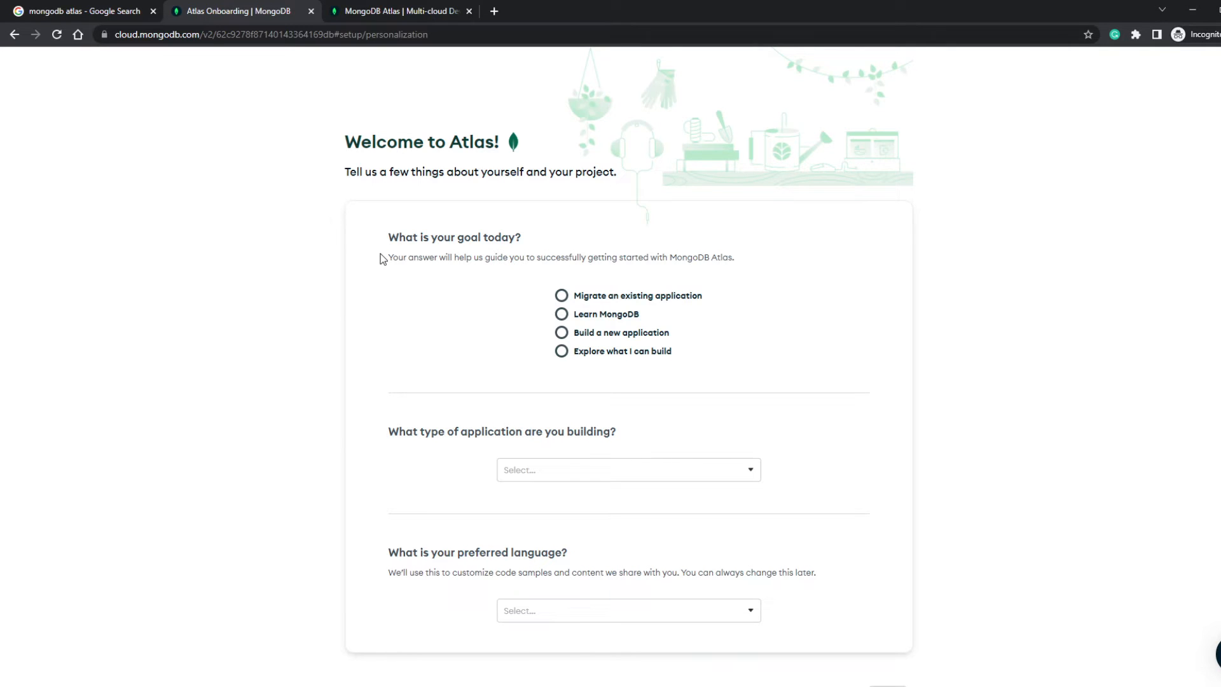
Step: Complete the onboarding questionnaire with goal Learn MongoDB, application type Other described as "User Management", and preferred language JavaScript
click(562, 316)
click(585, 474)
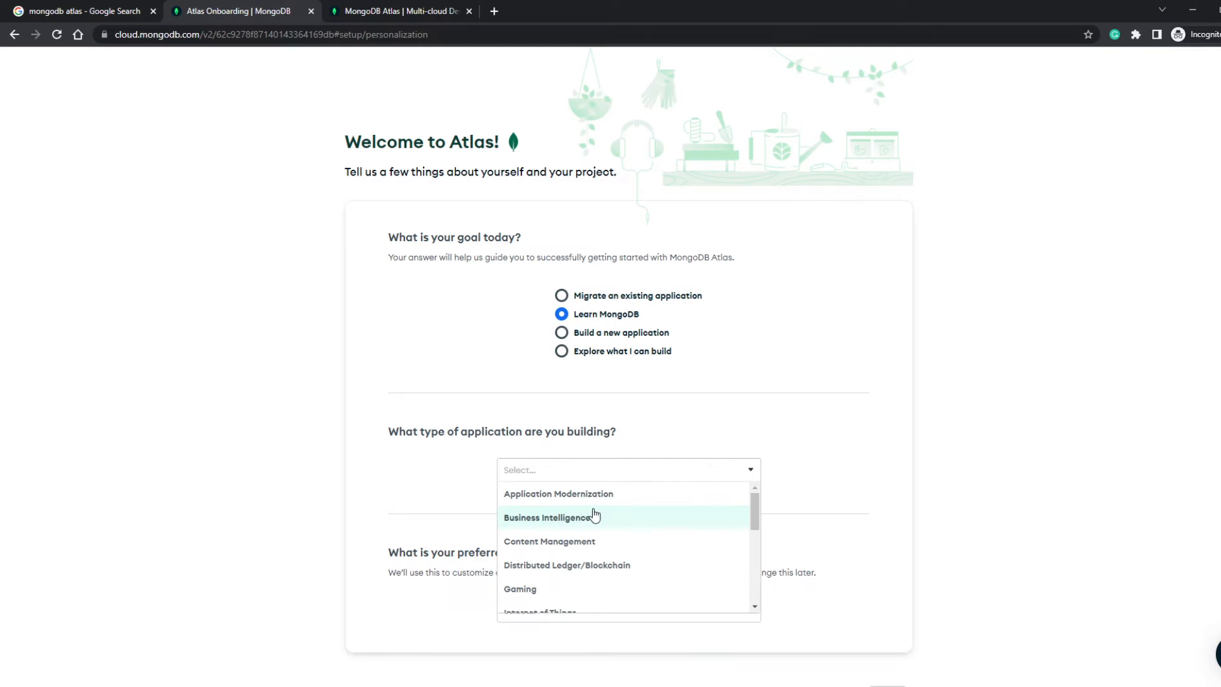
scroll(592, 514, down, 5)
click(534, 608)
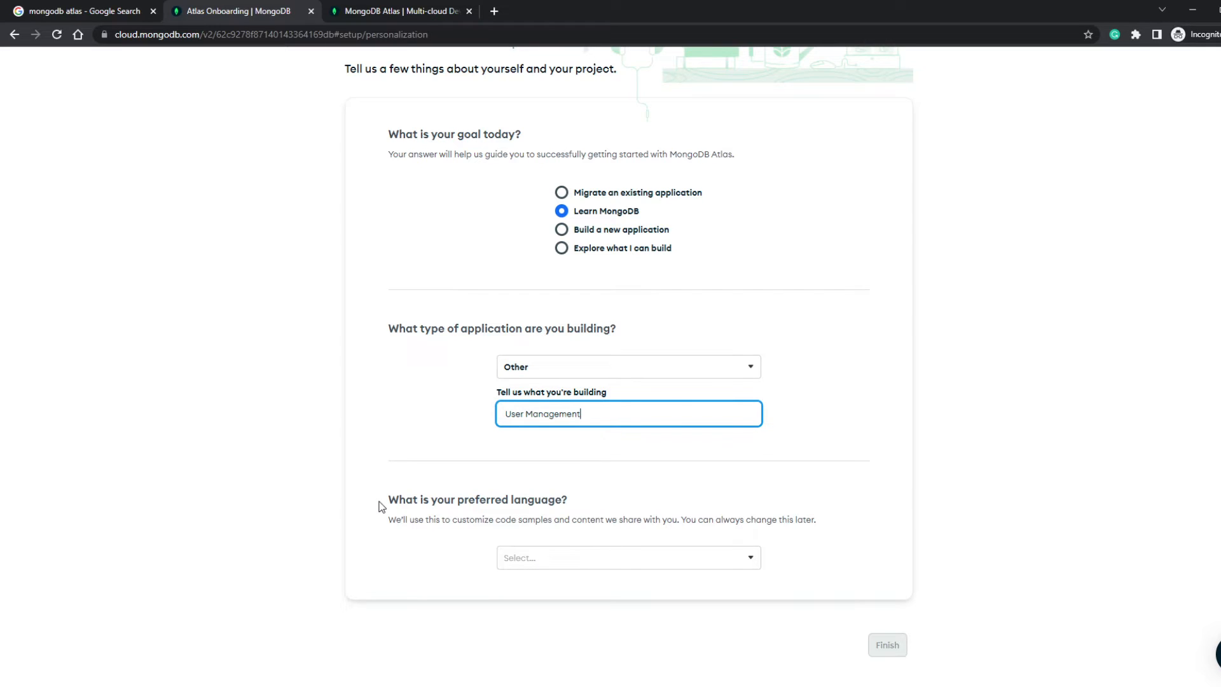
click(583, 558)
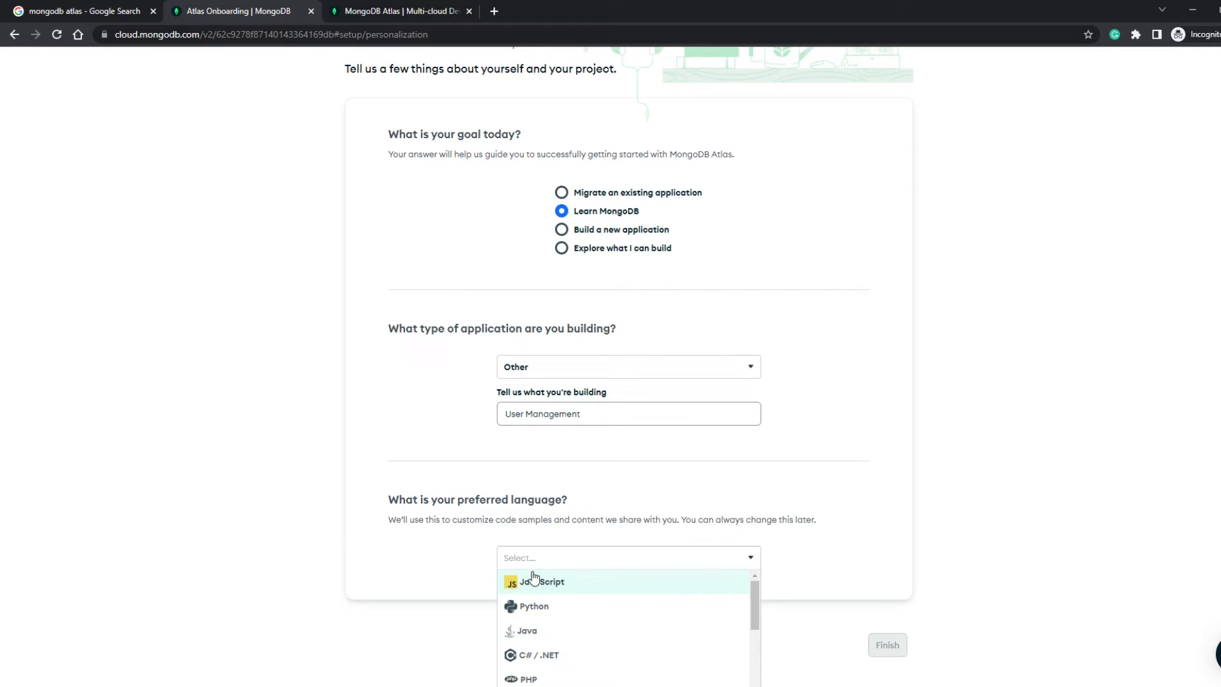
click(583, 588)
click(895, 645)
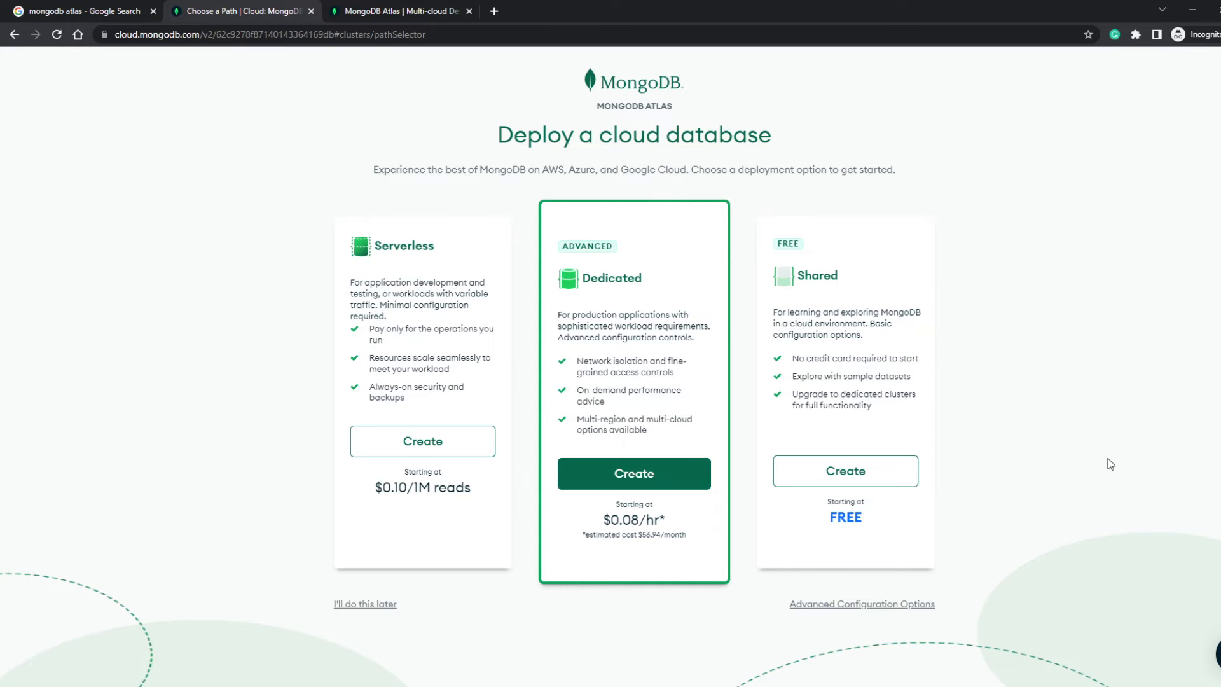
Step: Review the features of the free Shared deployment option and start creating a Shared cluster
key(ctrl+plus)
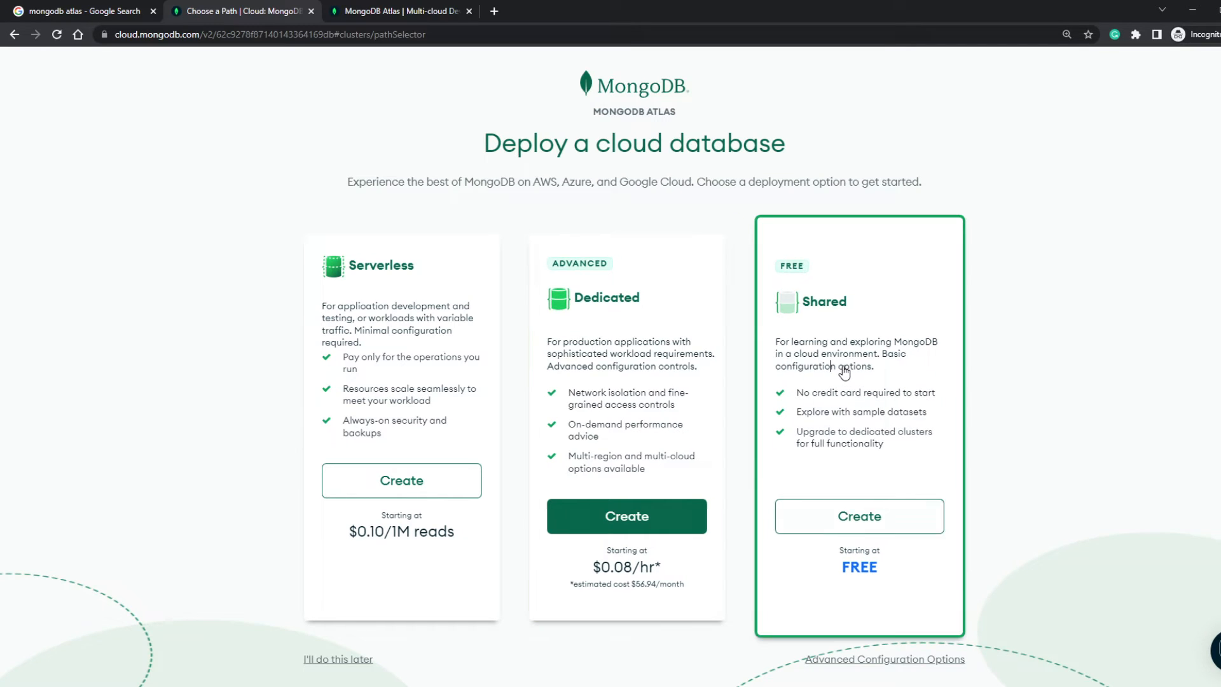
drag(795, 398, 866, 399)
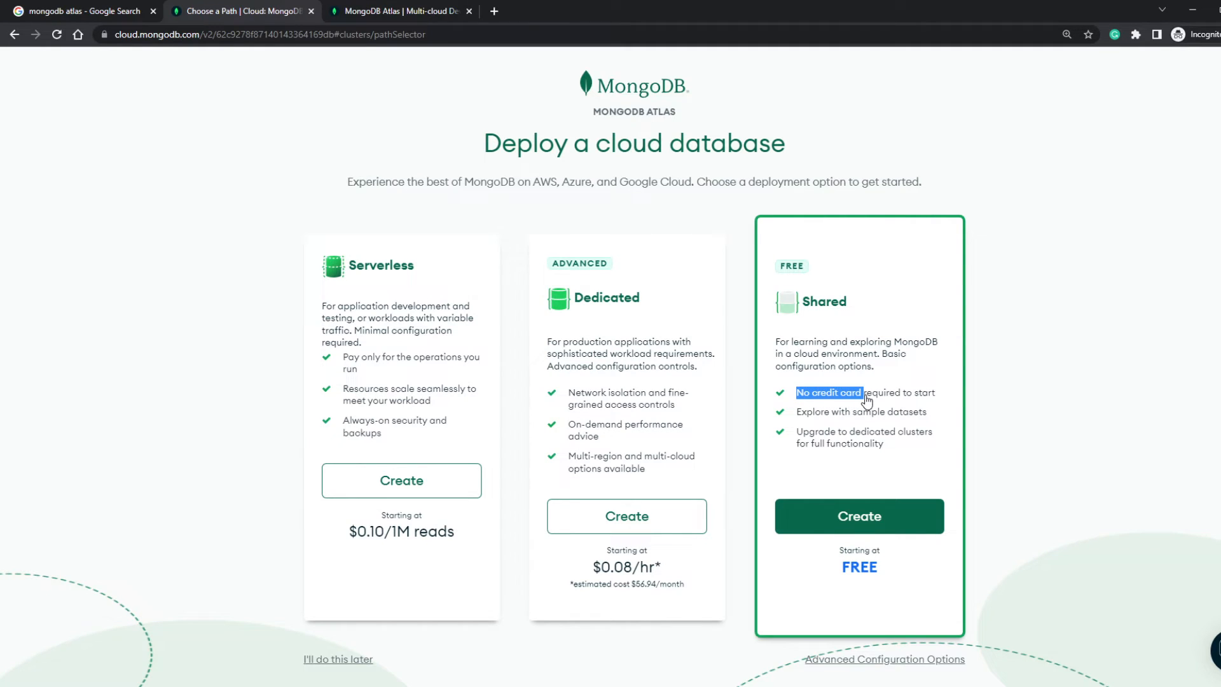
drag(771, 344, 938, 348)
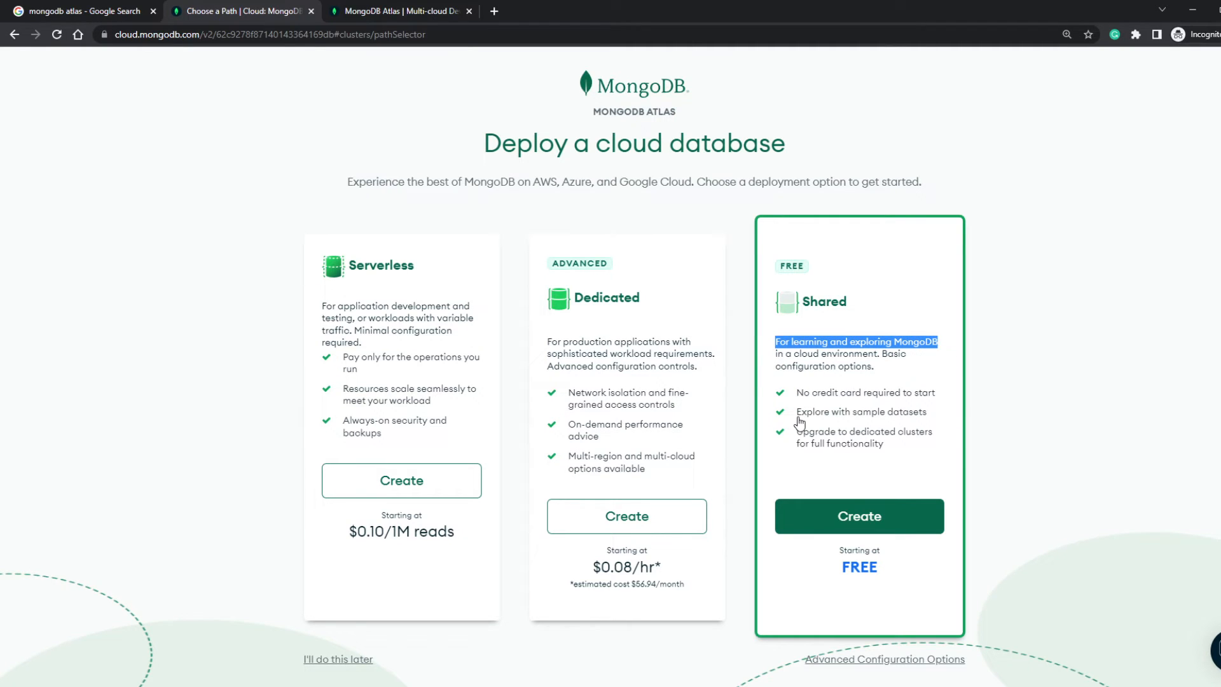
drag(799, 415, 936, 420)
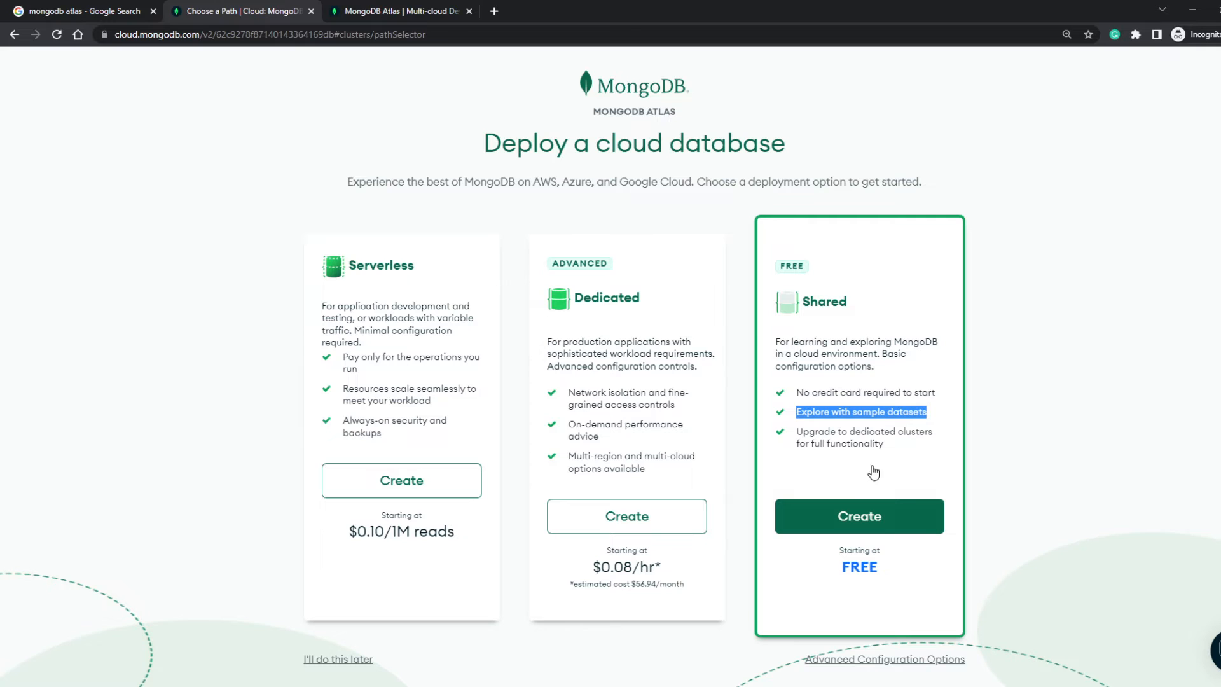
click(858, 526)
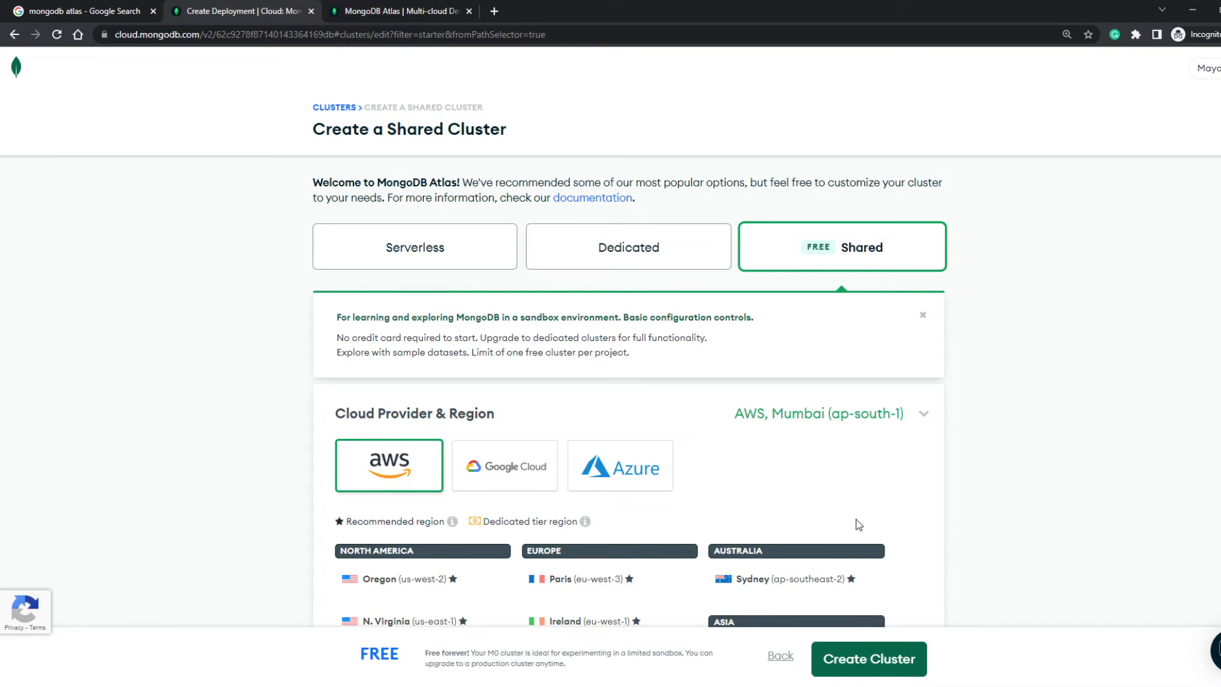
Step: Examine the cloud providers and the available regions for the shared cluster
scroll(856, 513, down, 1)
scroll(865, 471, down, 1)
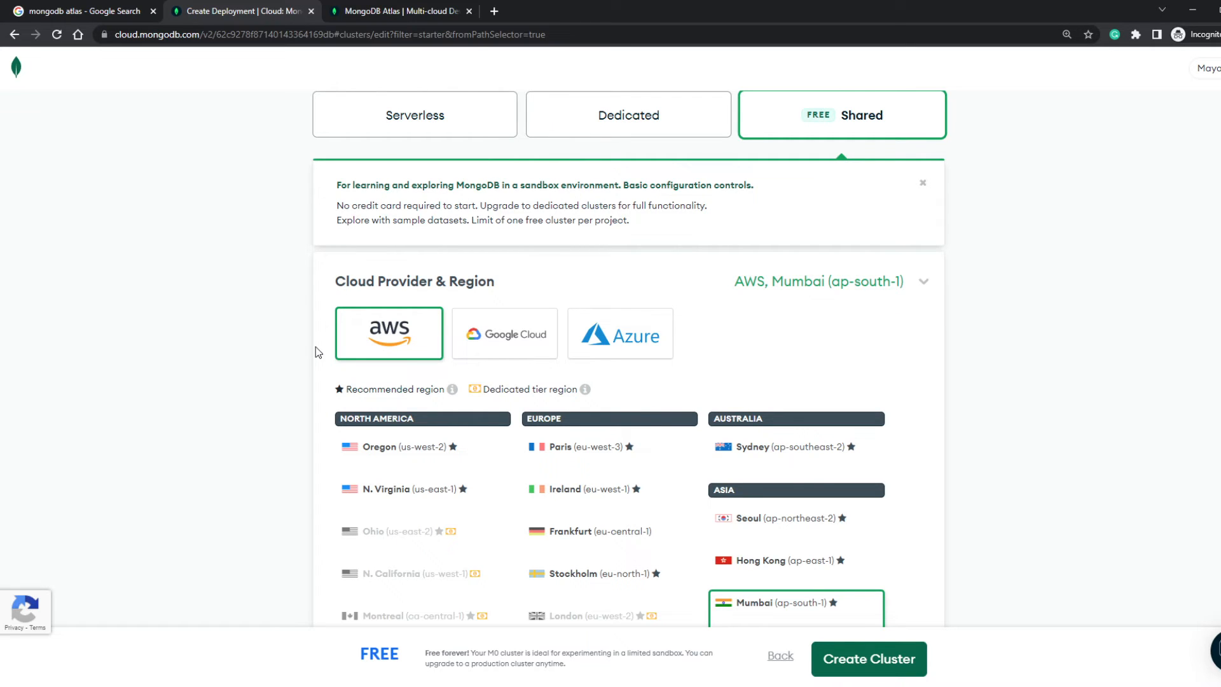
scroll(318, 352, down, 1)
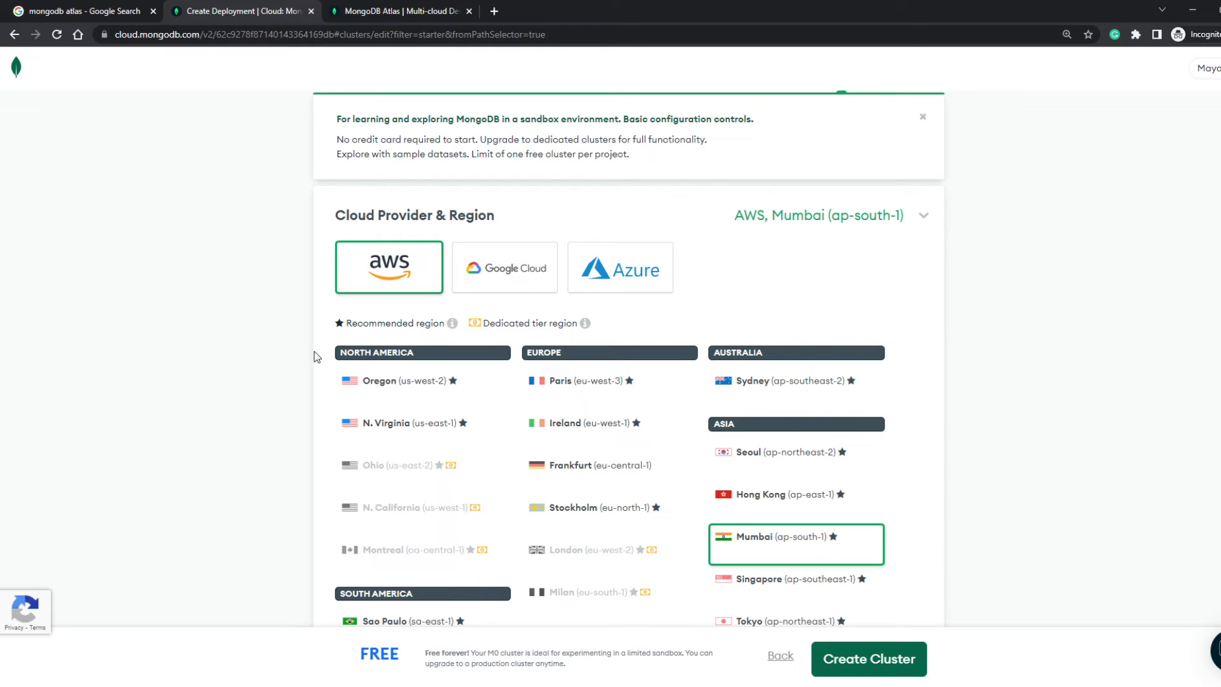
scroll(314, 351, down, 3)
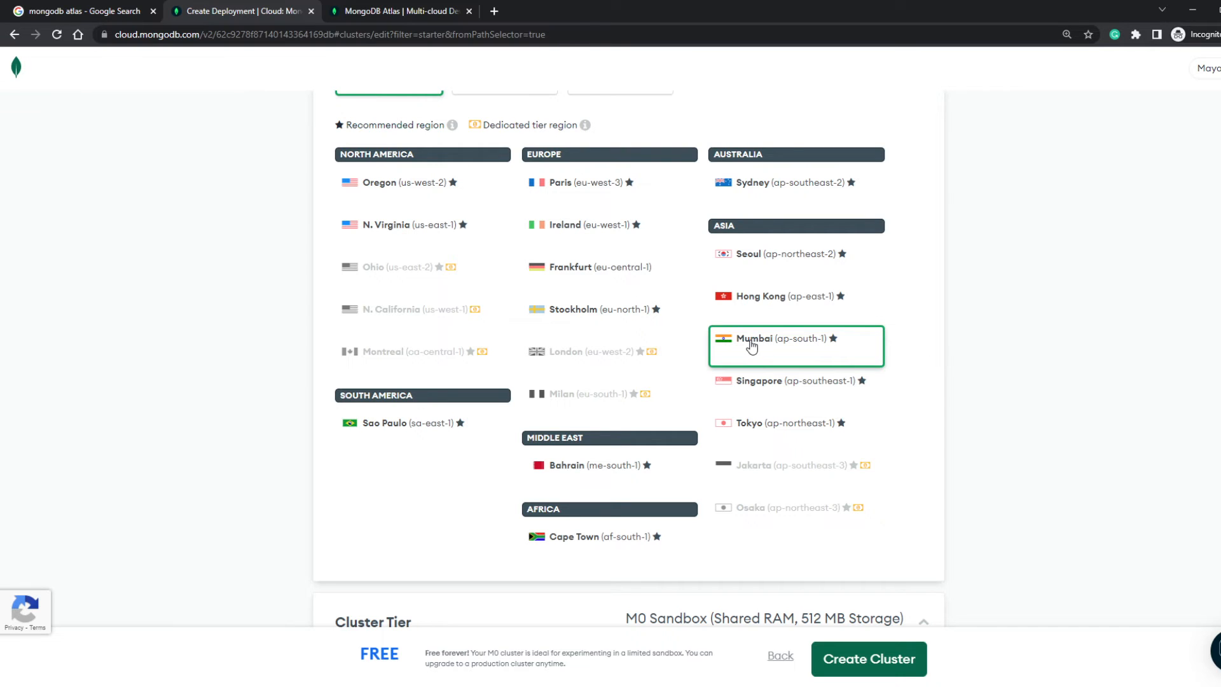
scroll(248, 405, down, 3)
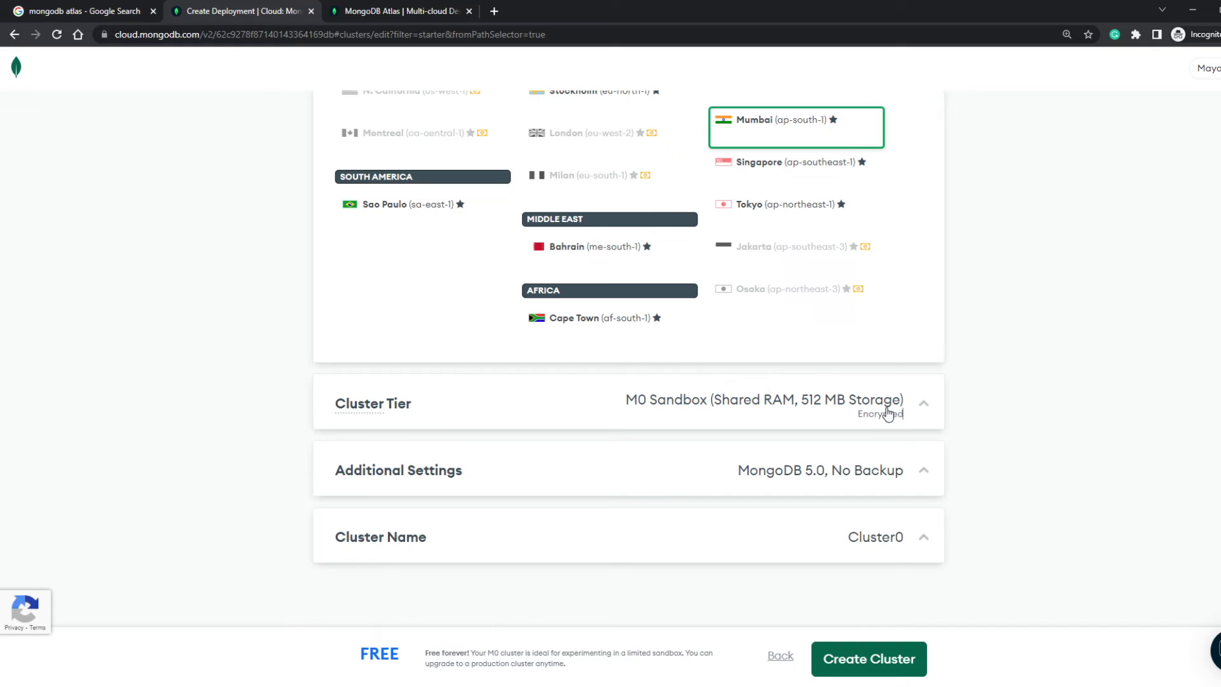
Step: Expand the cluster tier options and examine the M0 Sandbox connection, database and collection limits alongside the paid tiers
click(908, 413)
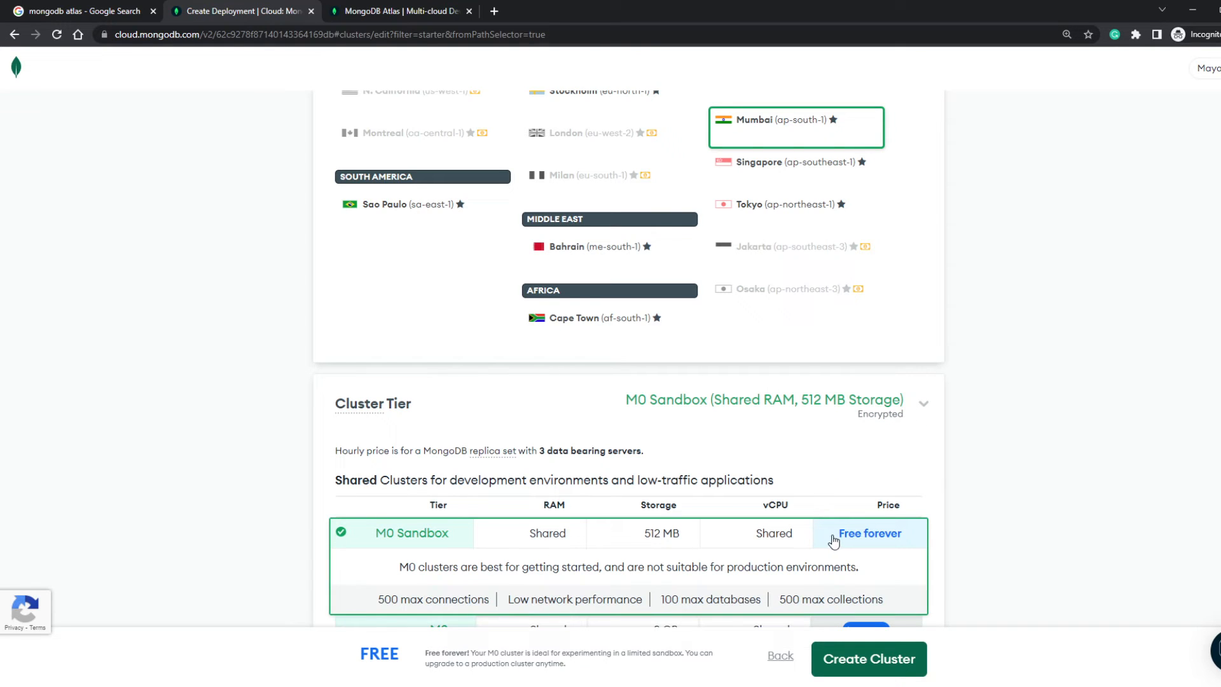
scroll(391, 473, down, 2)
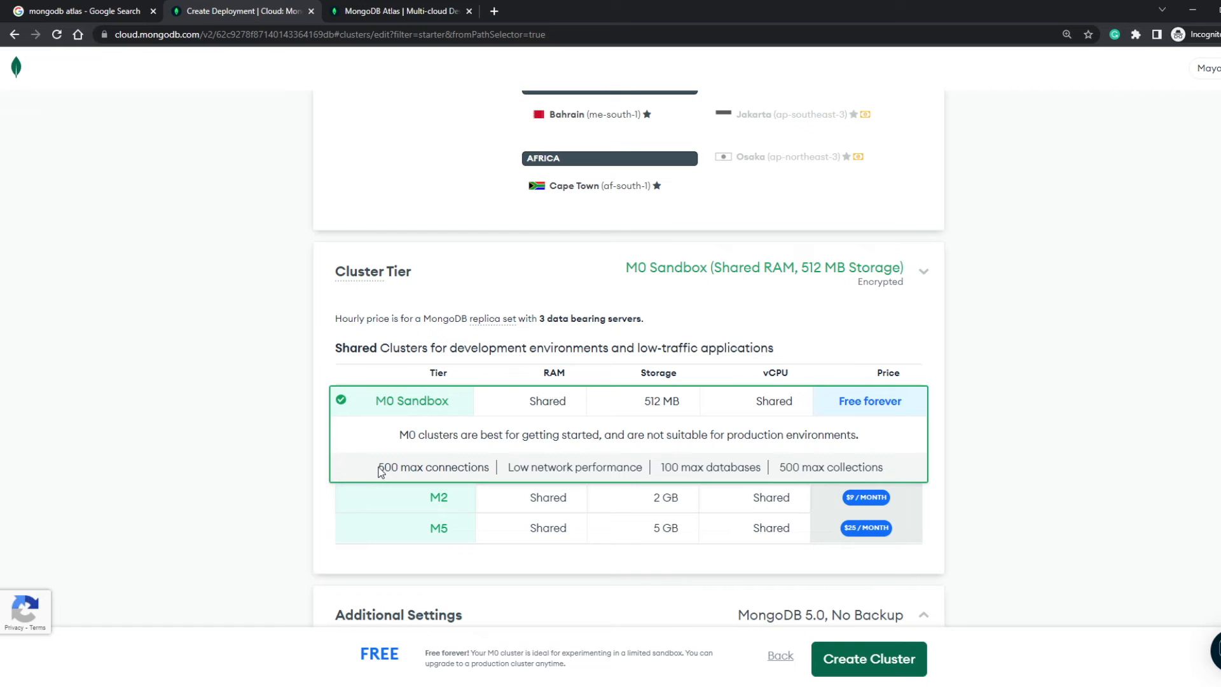
drag(380, 471, 493, 469)
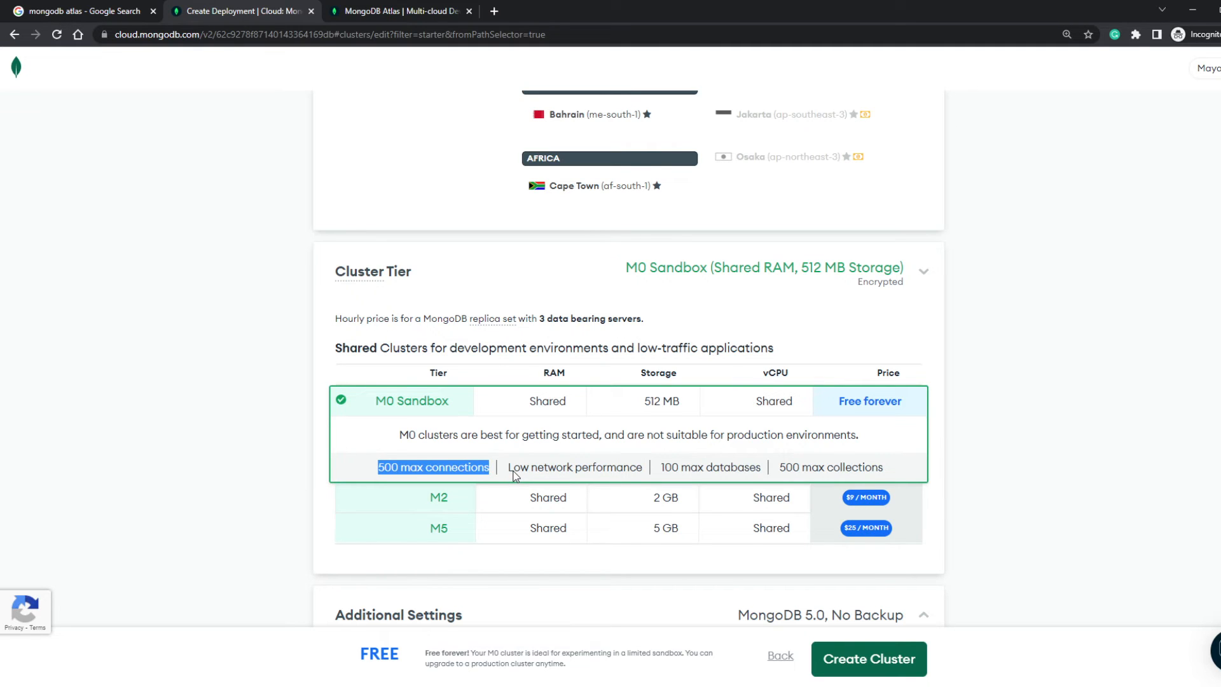
click(752, 476)
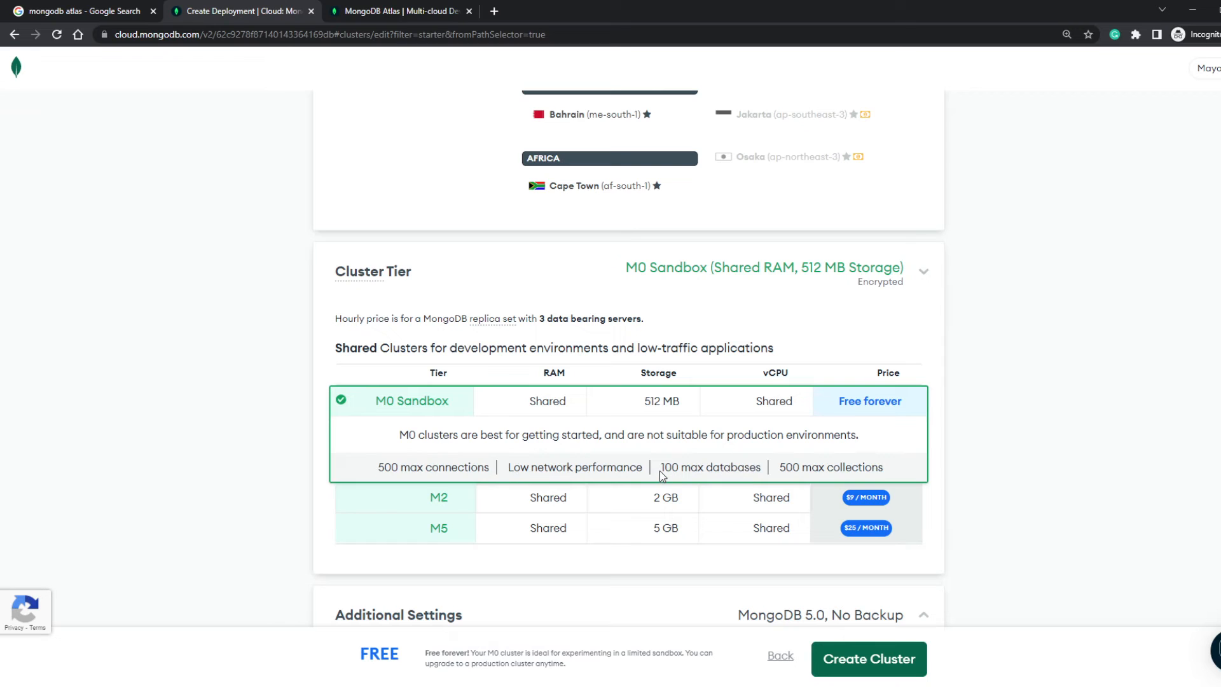
drag(662, 474, 761, 474)
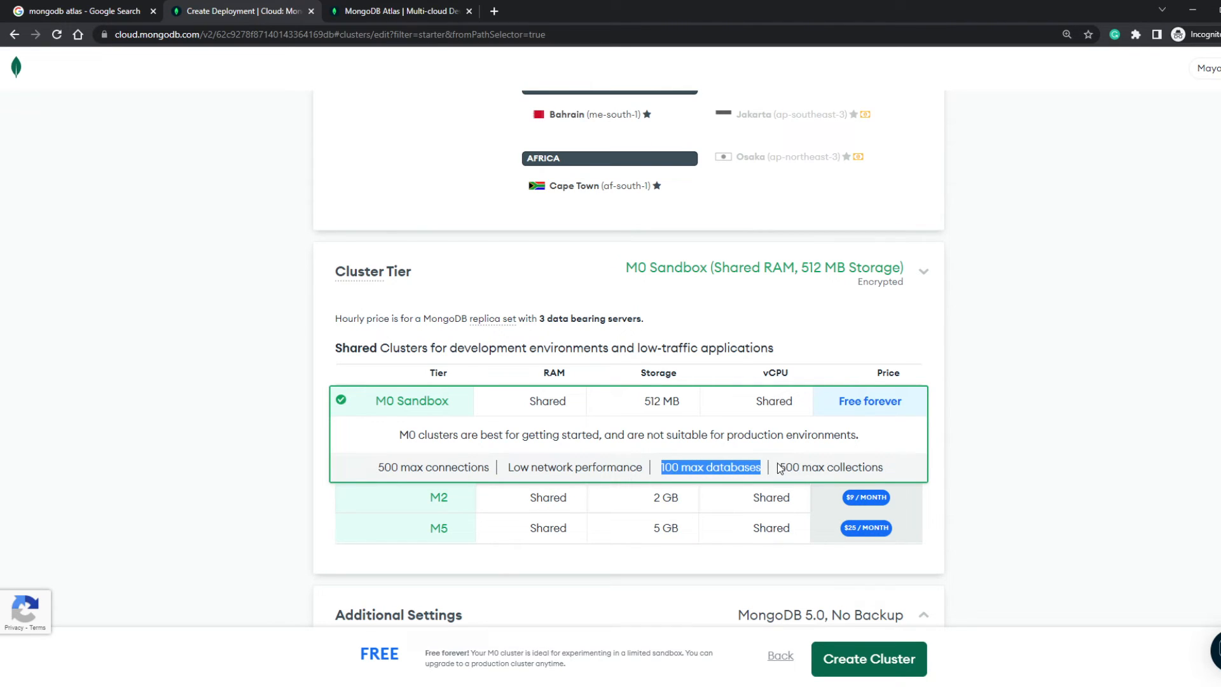
click(781, 468)
drag(782, 467, 907, 468)
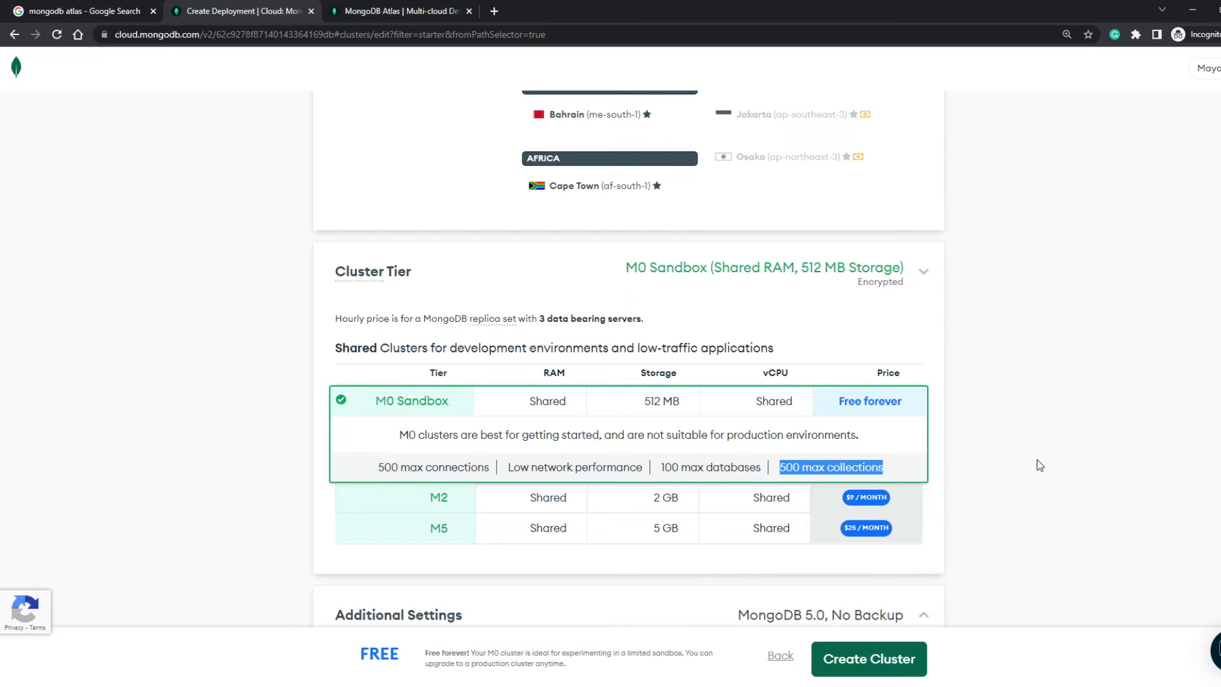
scroll(1040, 466, down, 2)
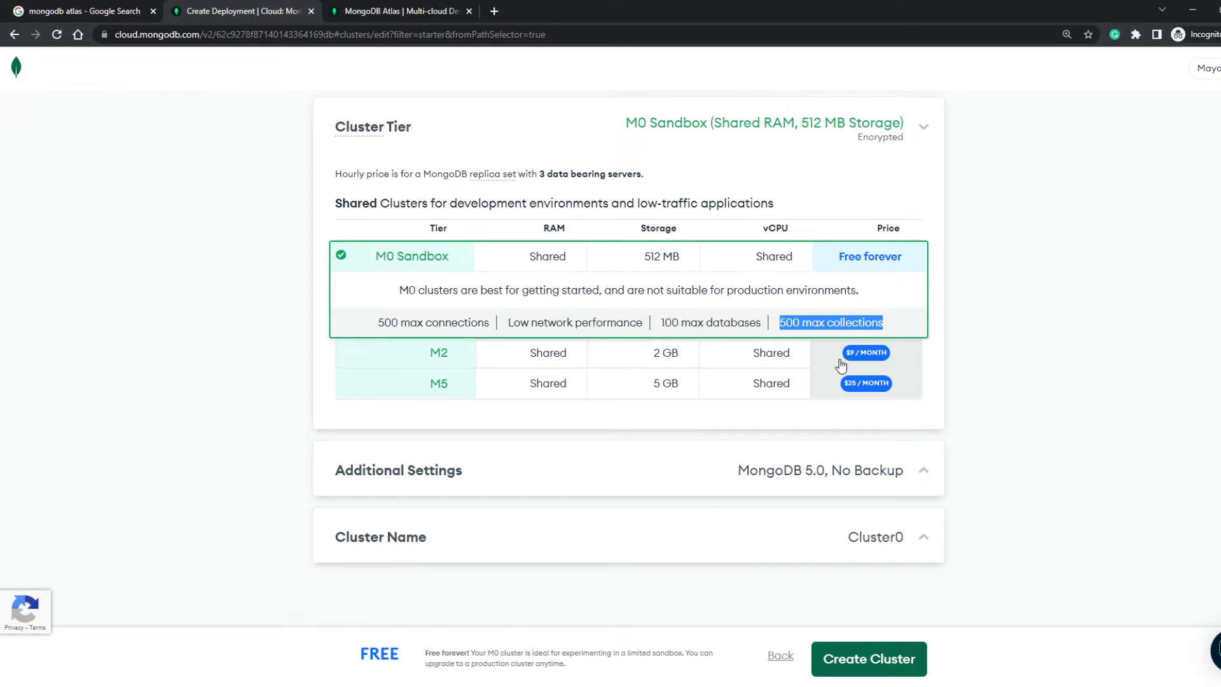
Step: Check the backup option in the additional settings, collapse them again, and expand the cluster name settings
click(923, 473)
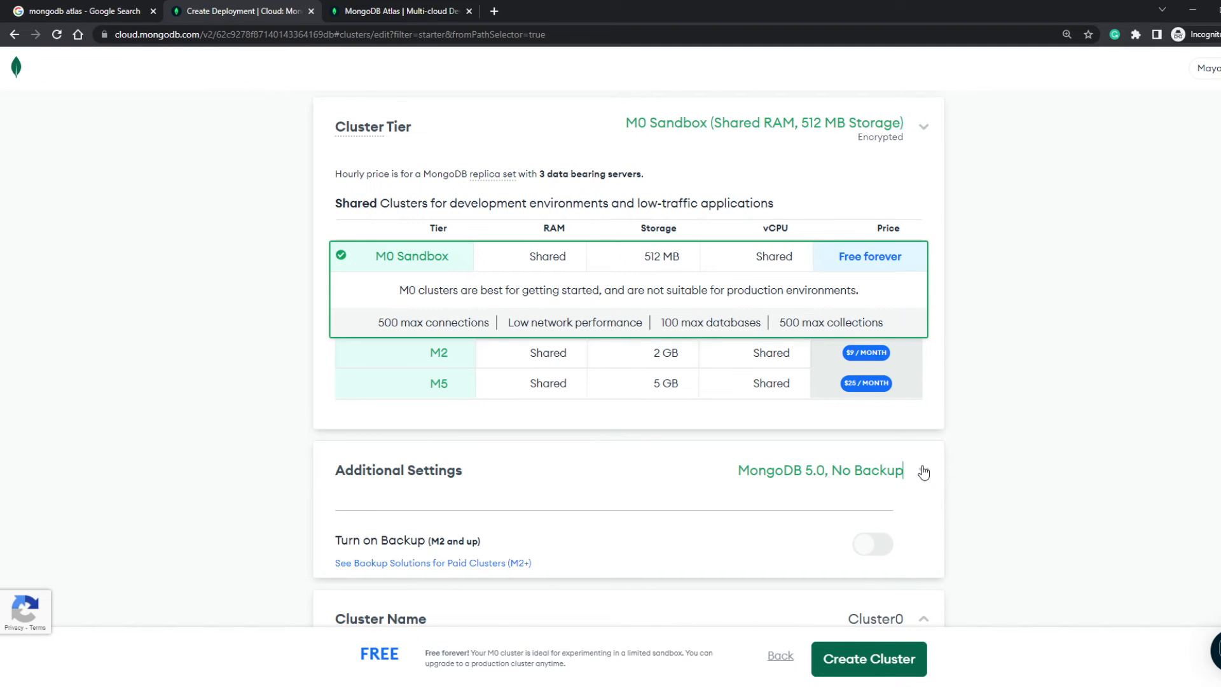
click(923, 472)
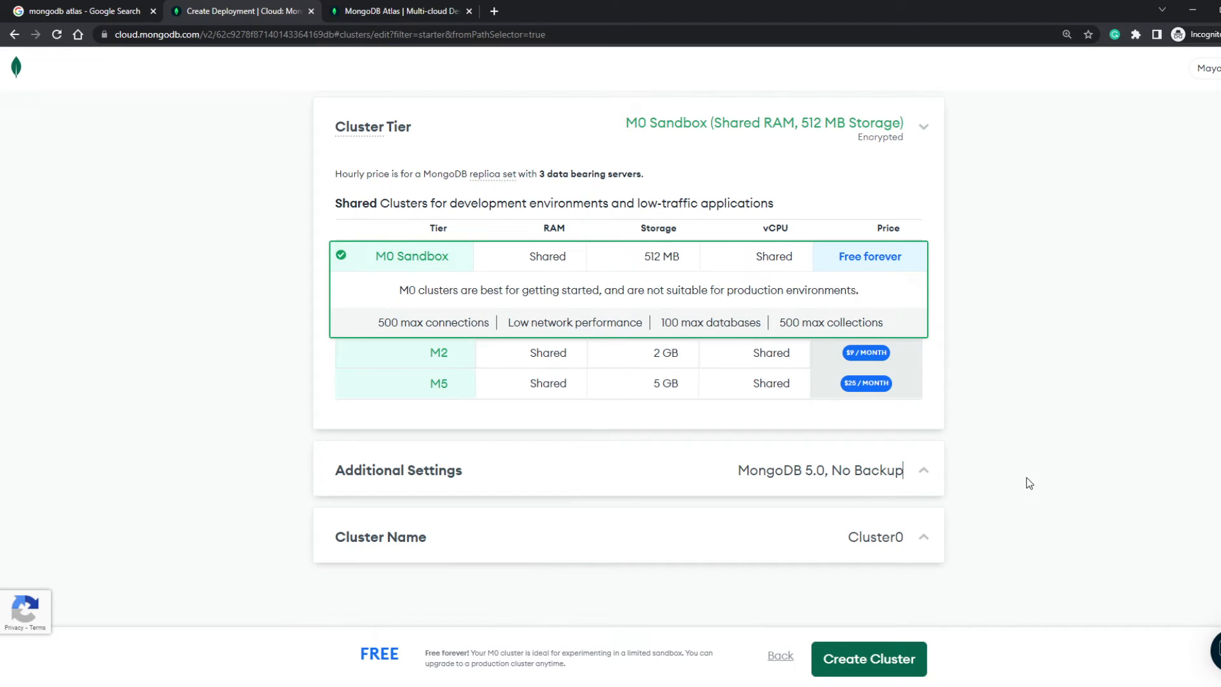
click(925, 540)
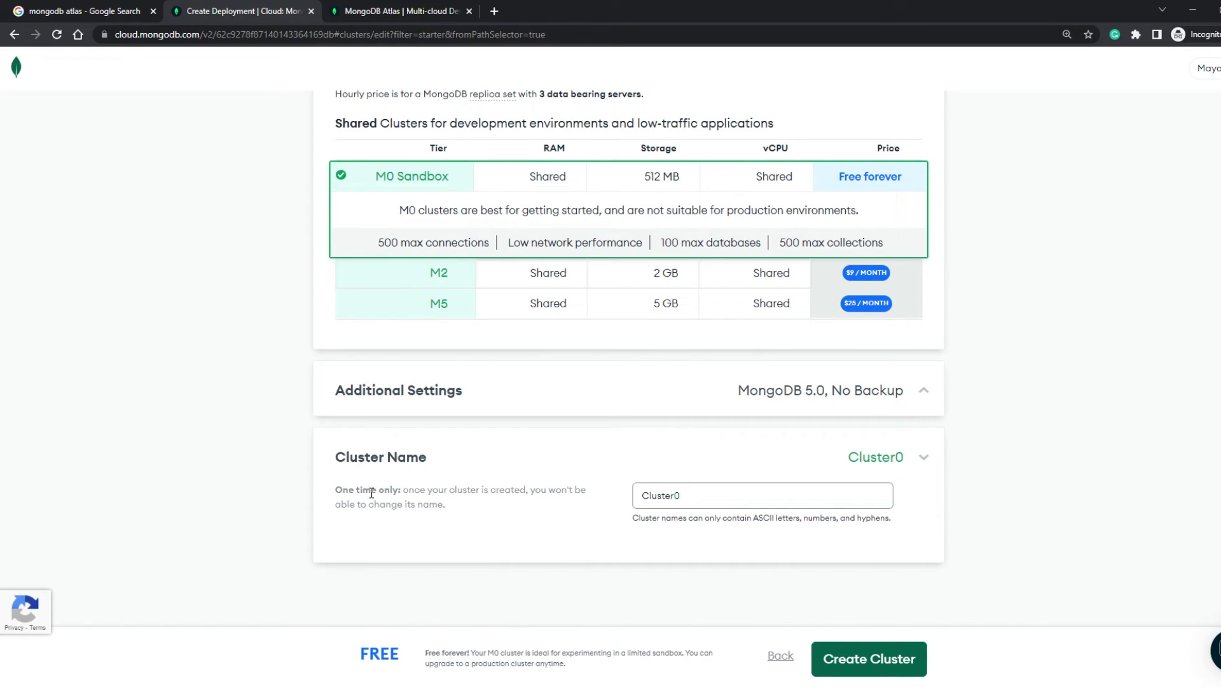
Step: Read the cluster name's one-time-only note, keep the name Cluster0 and create the free M0 cluster
drag(685, 495, 595, 509)
click(547, 514)
drag(402, 489, 585, 503)
click(503, 544)
click(895, 659)
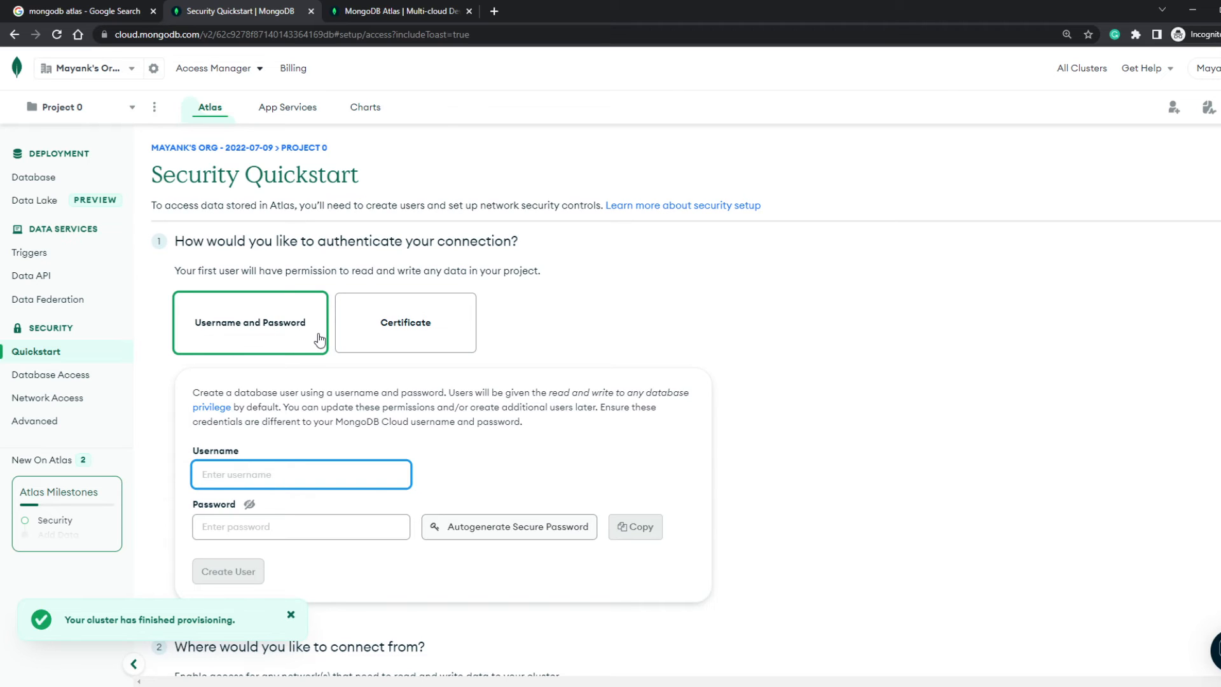
Step: Create the database user root with an autogenerated password, copy that password, and dismiss the provisioning notification
text(root)
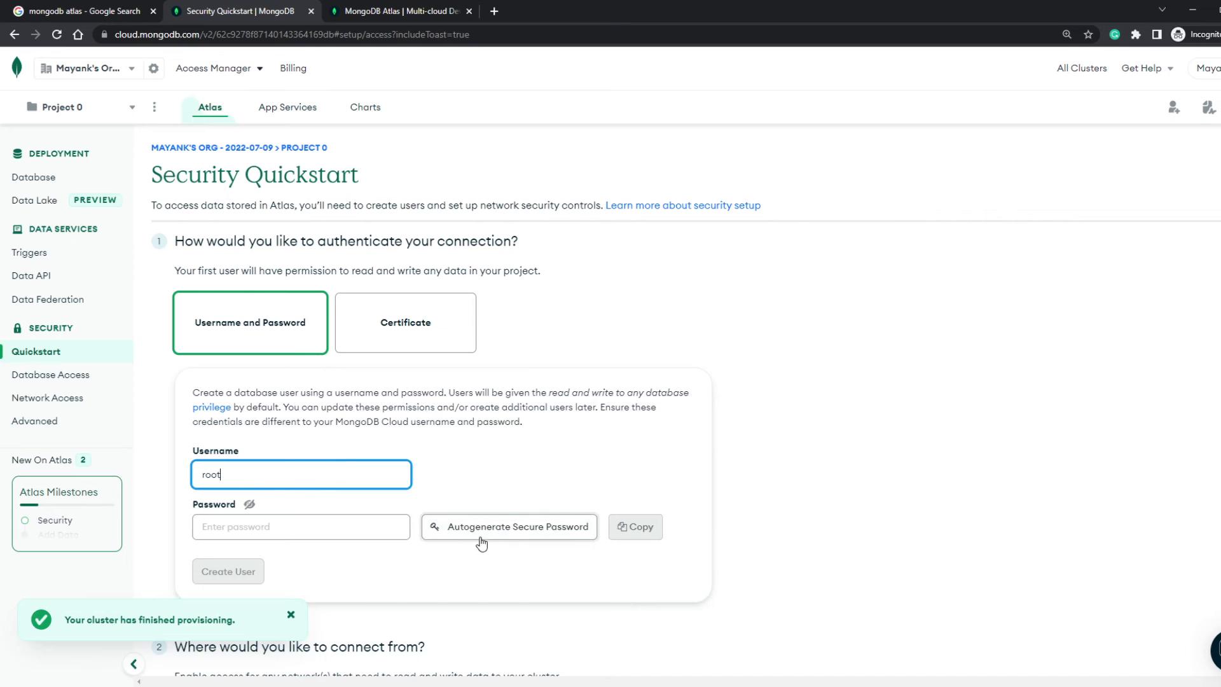
click(457, 534)
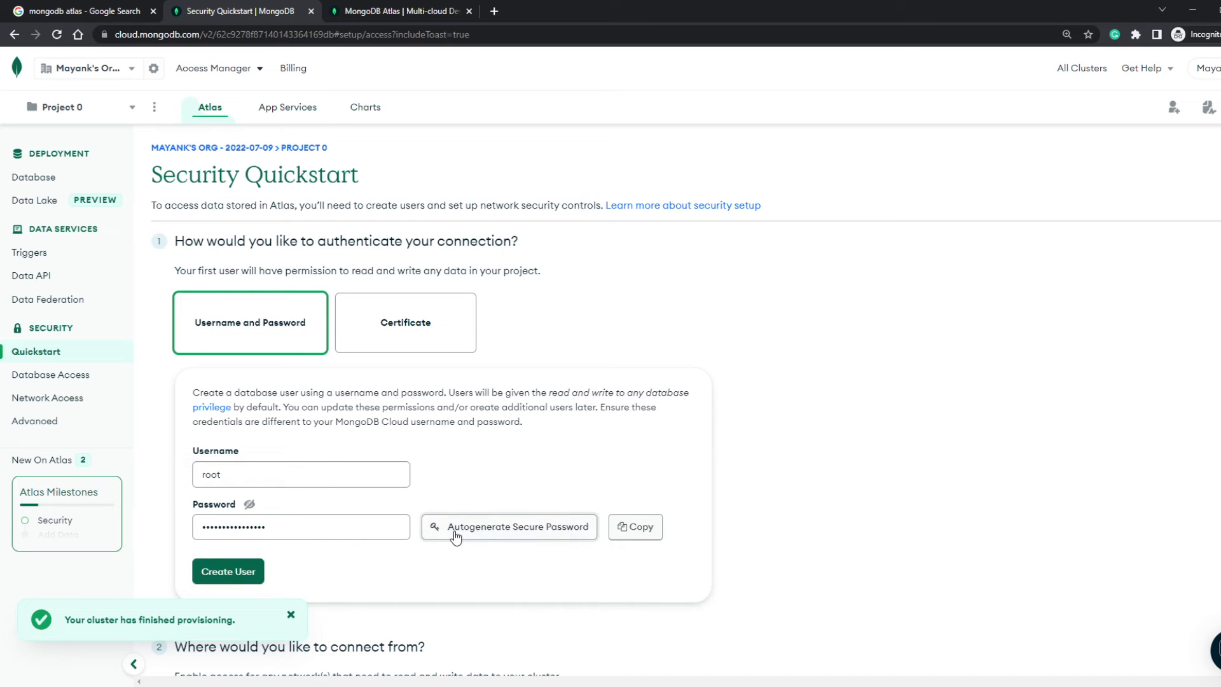
click(633, 528)
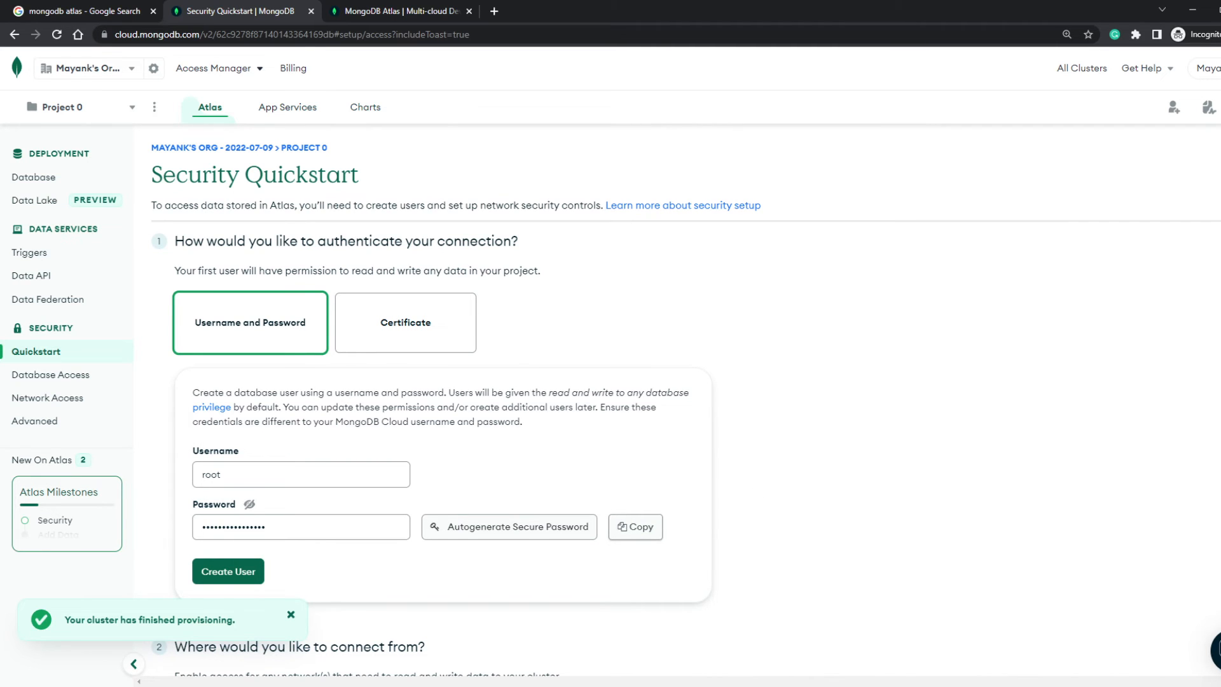
scroll(315, 527, down, 1)
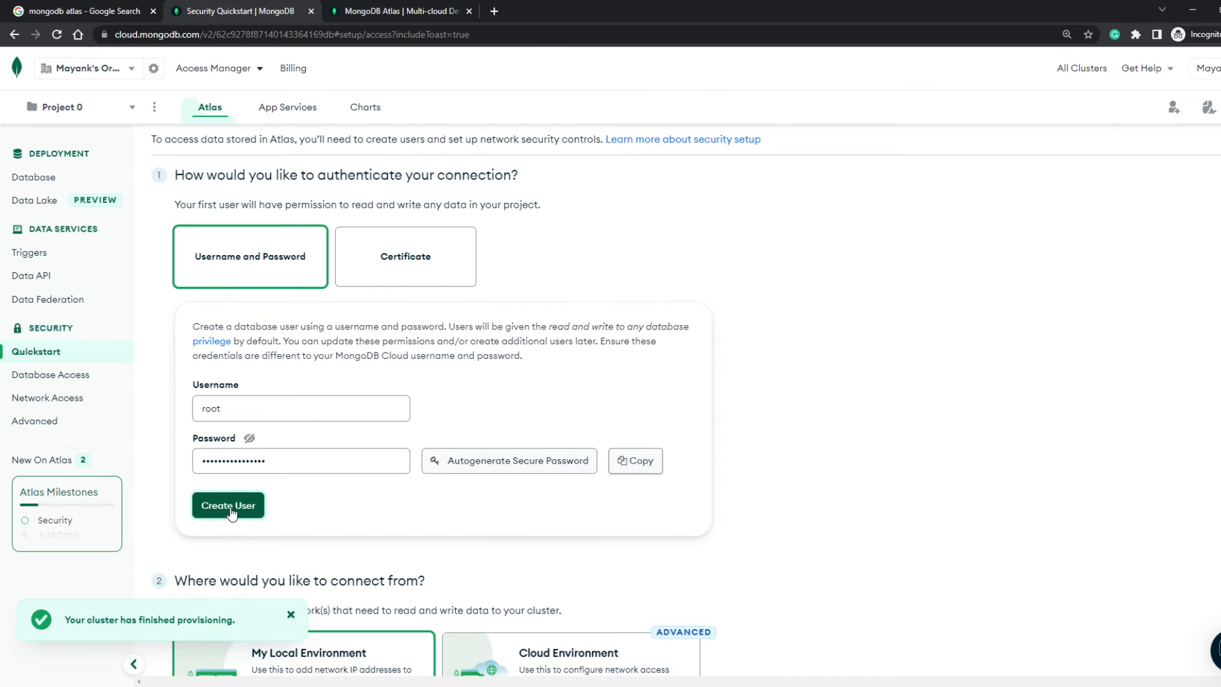
click(229, 508)
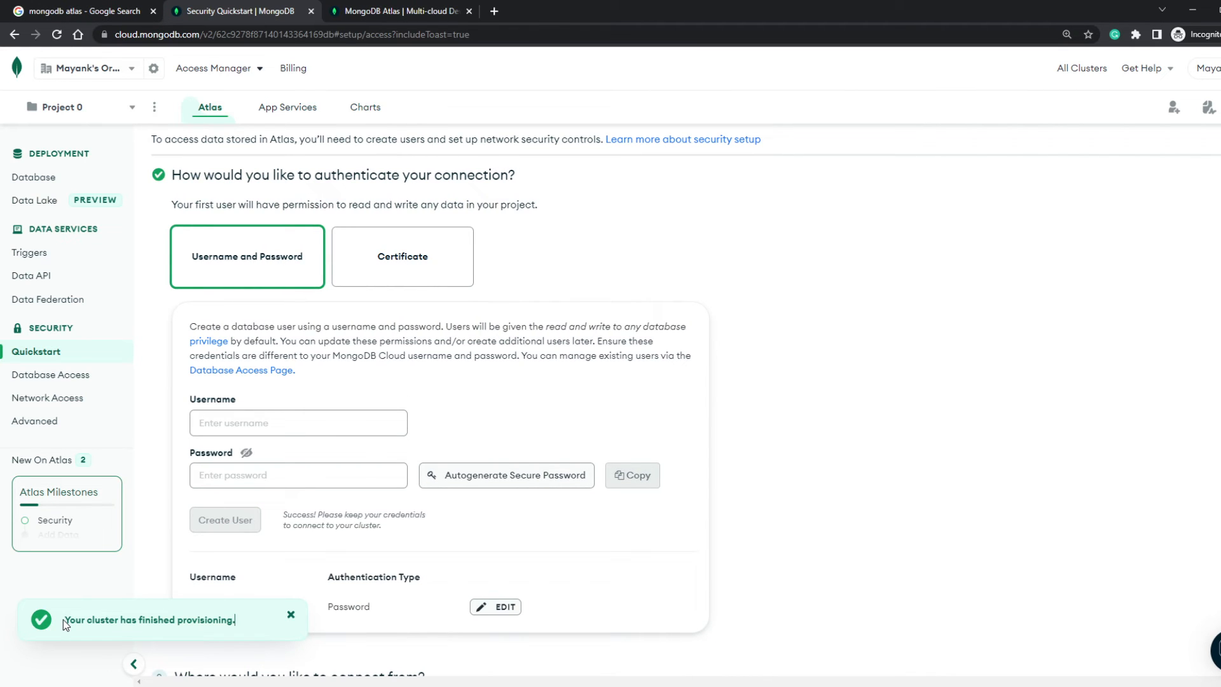
drag(63, 620, 237, 618)
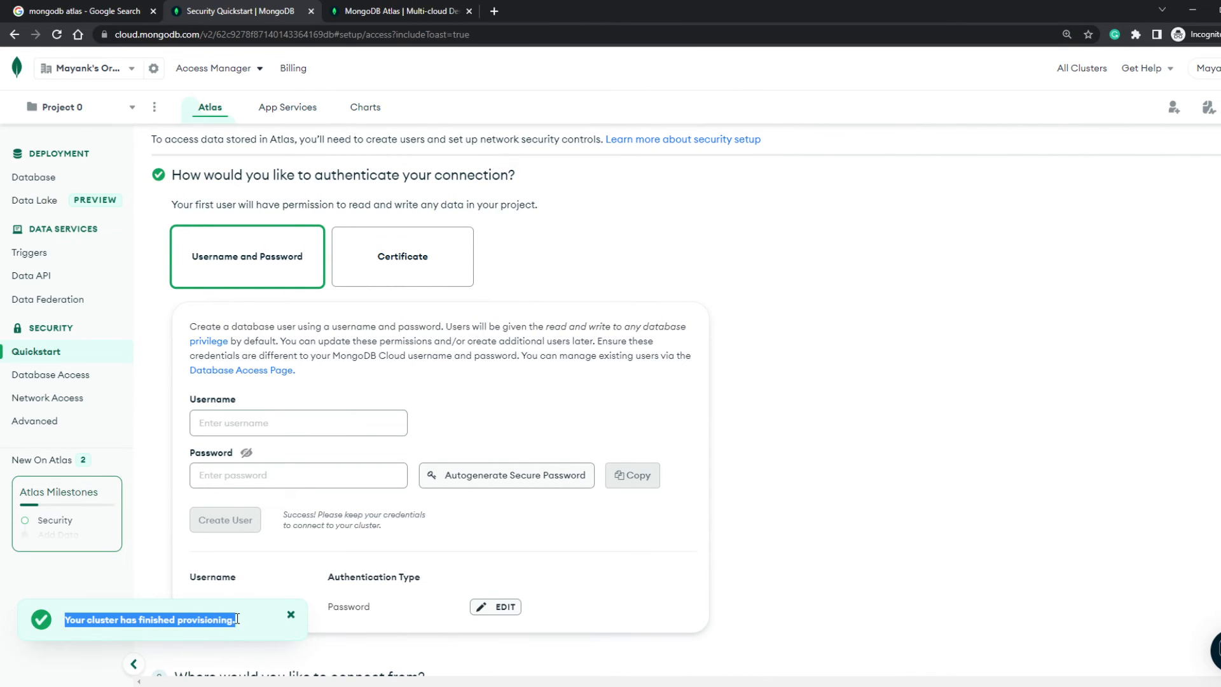
click(291, 615)
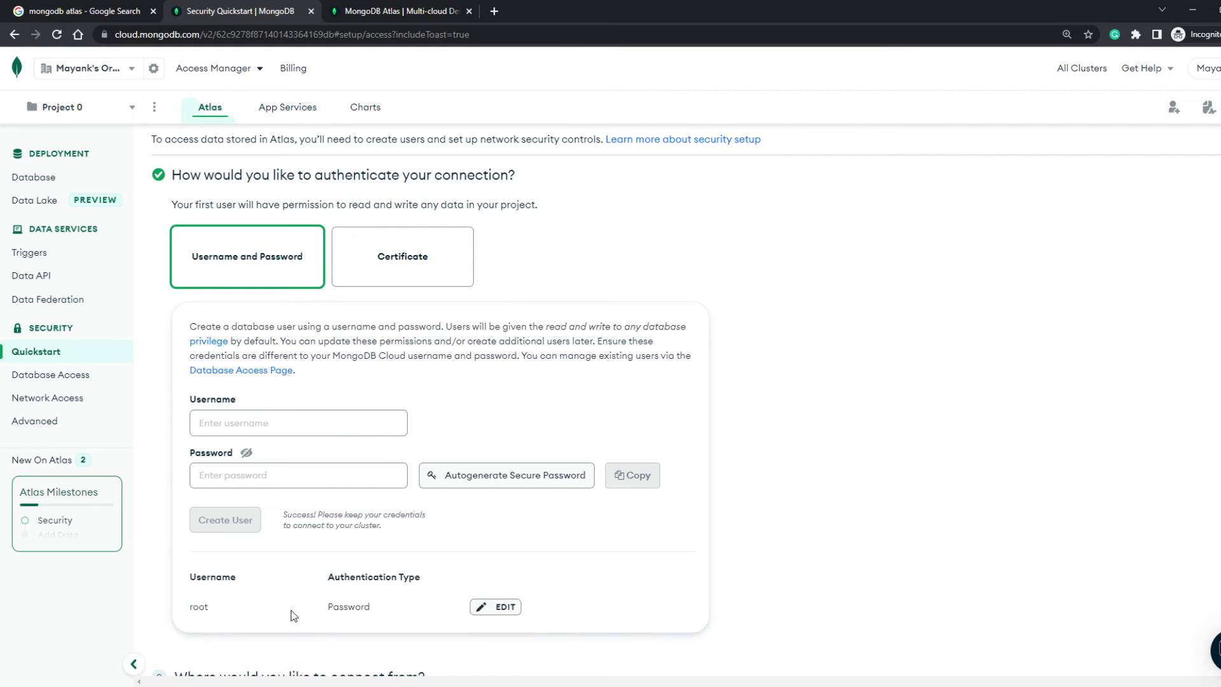
Step: Add the current IP address to the IP access list for My Local Environment
scroll(210, 433, down, 4)
scroll(215, 424, down, 2)
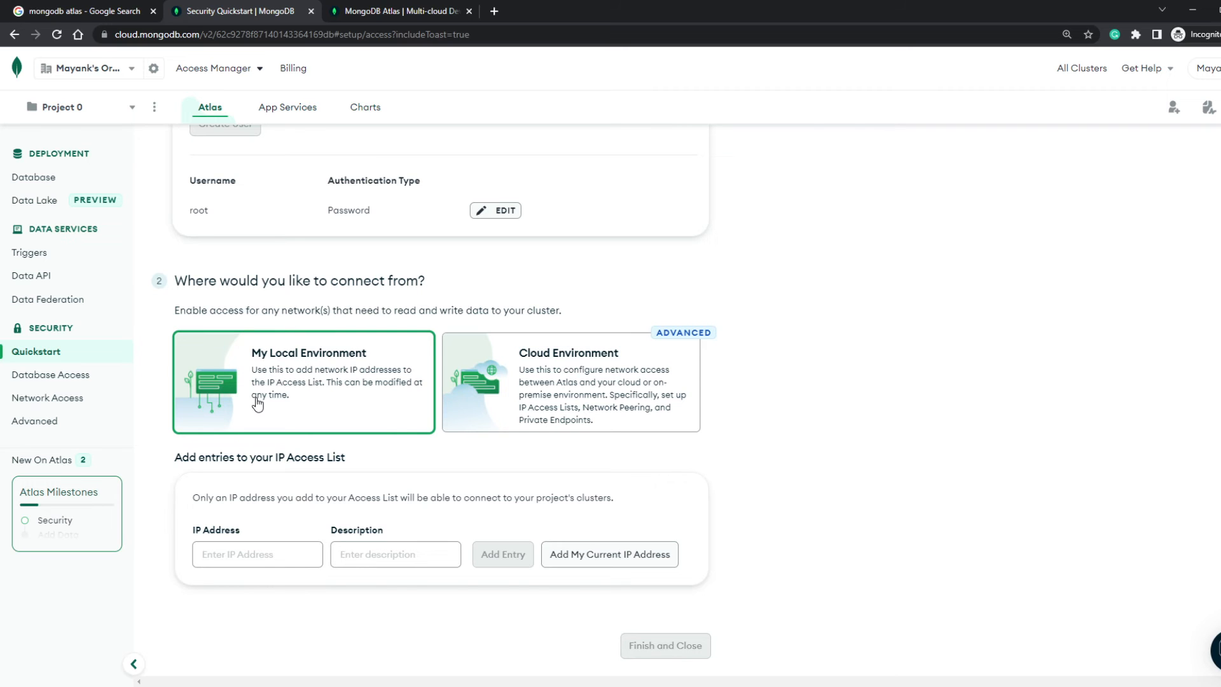
scroll(261, 419, down, 1)
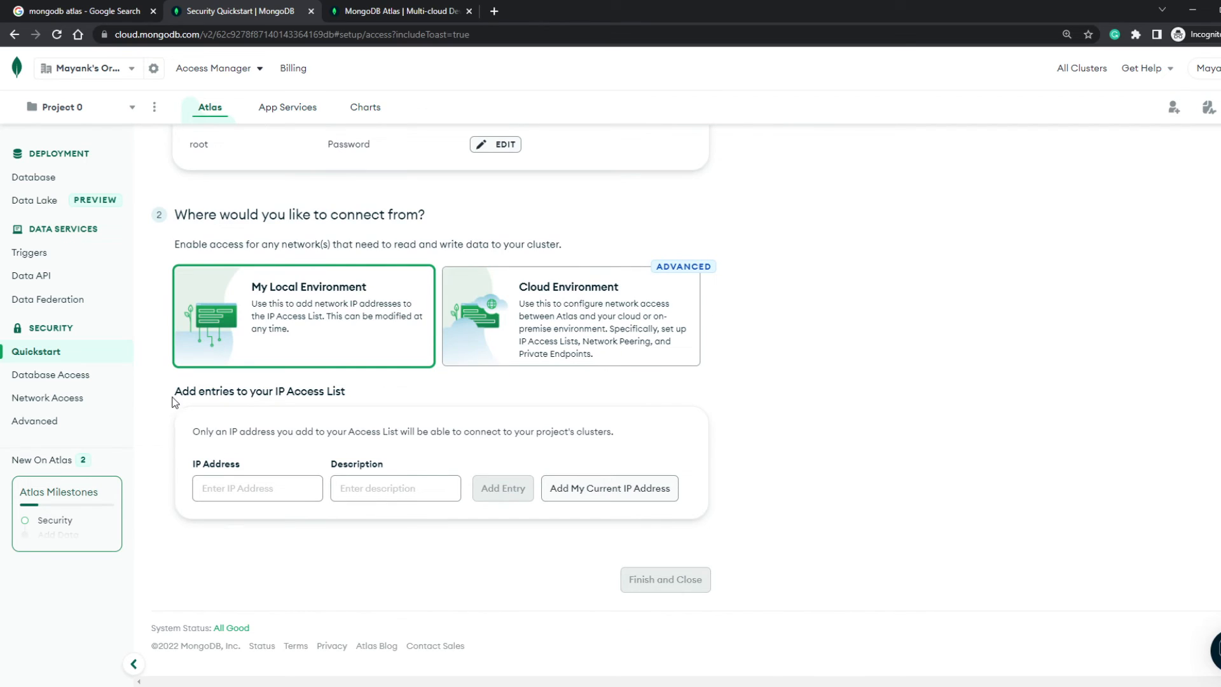
drag(176, 394, 358, 398)
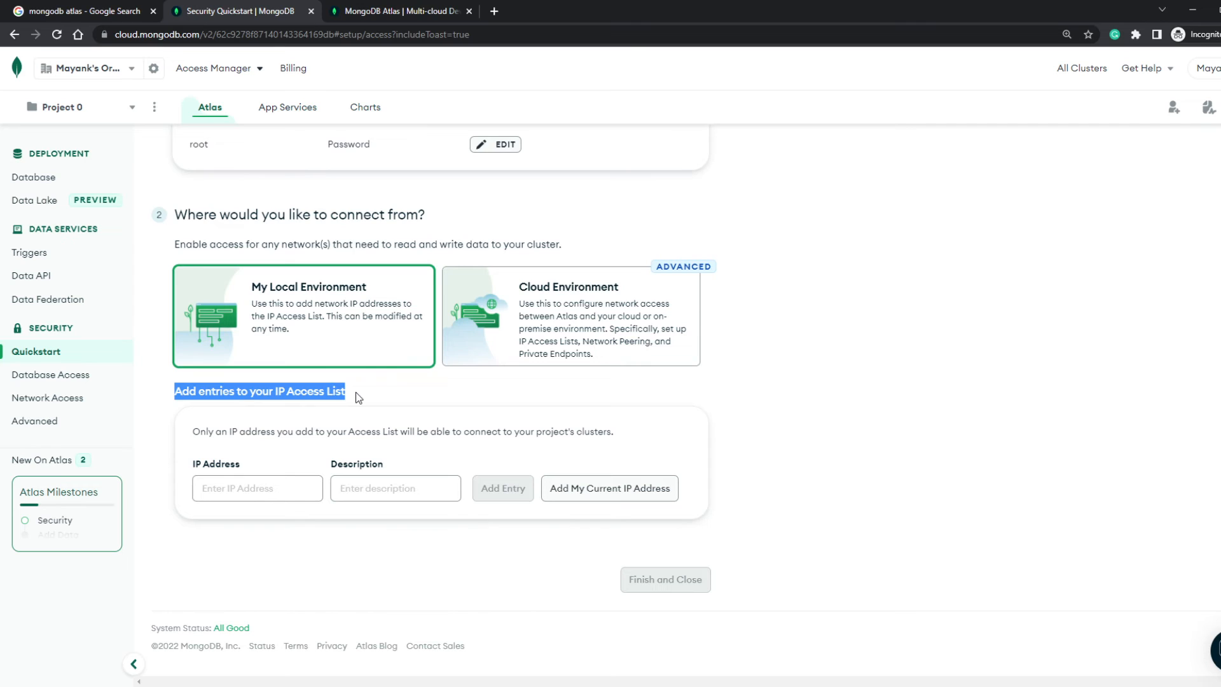
click(358, 398)
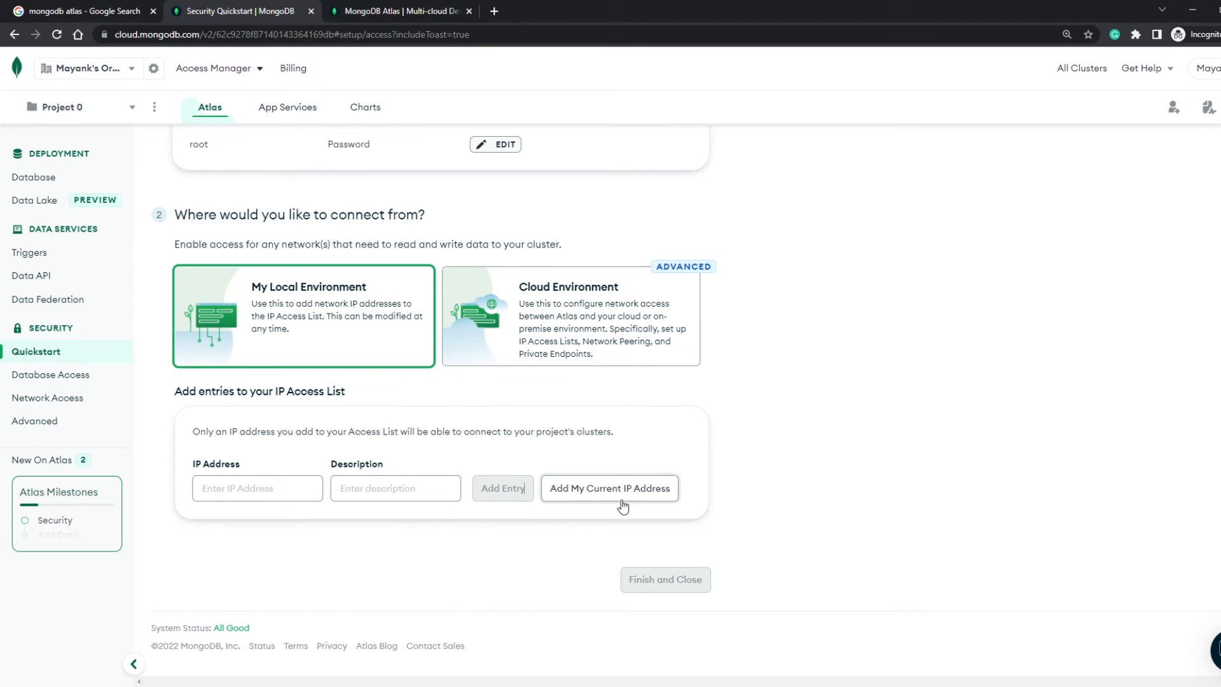
click(593, 500)
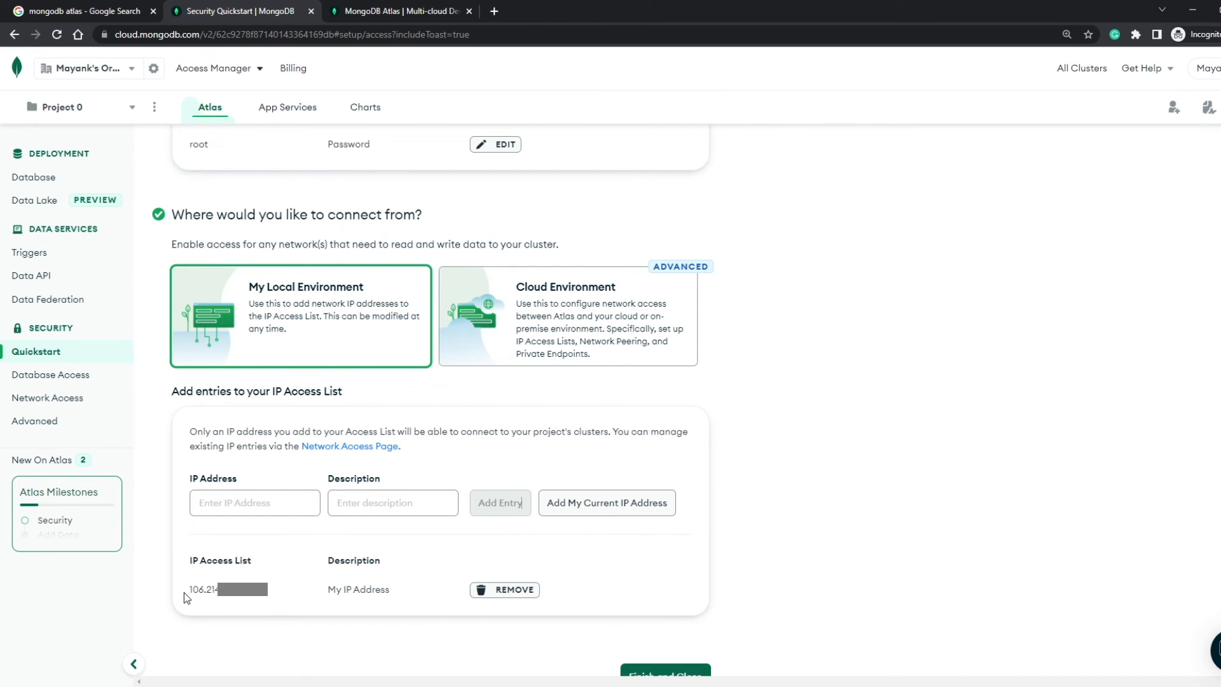
drag(185, 593, 281, 596)
Step: Finish the security quickstart and go to the database deployments
scroll(280, 597, down, 2)
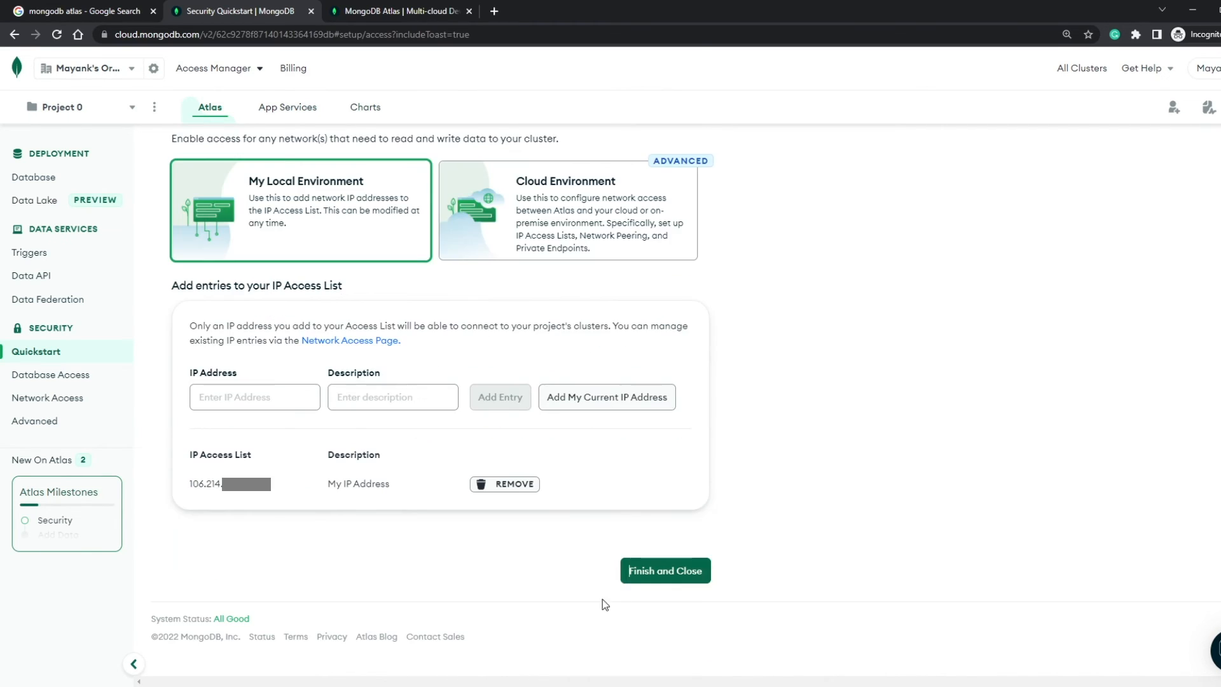
click(703, 576)
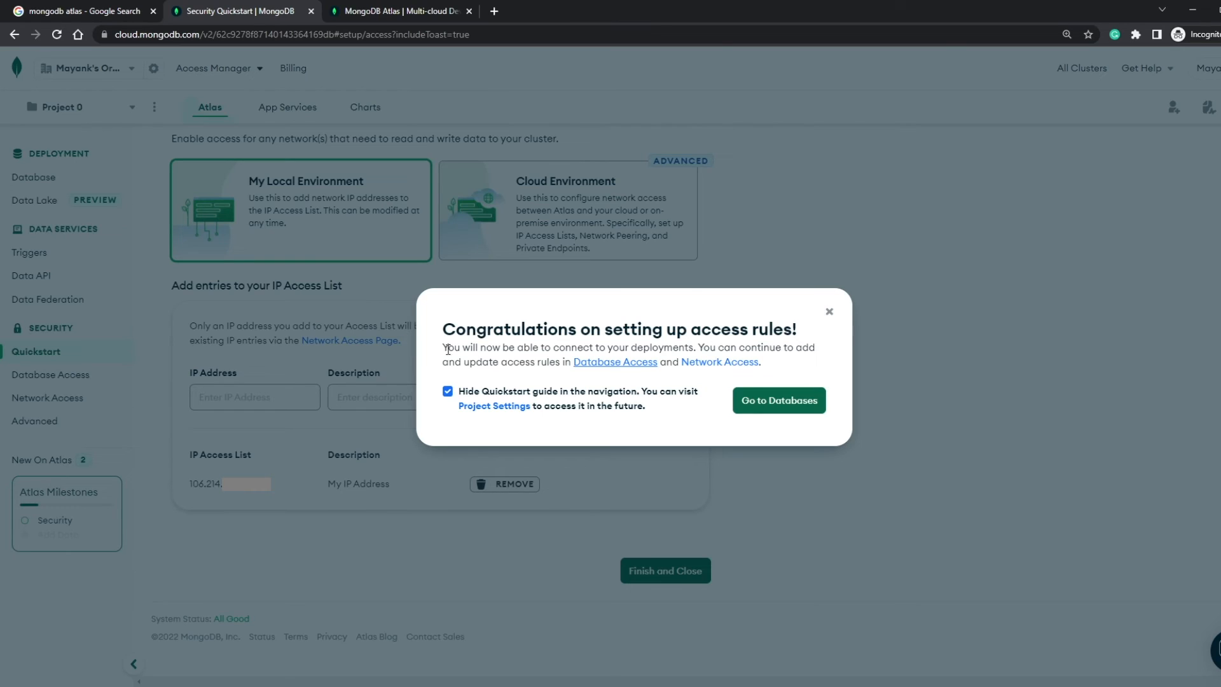
drag(443, 347, 697, 351)
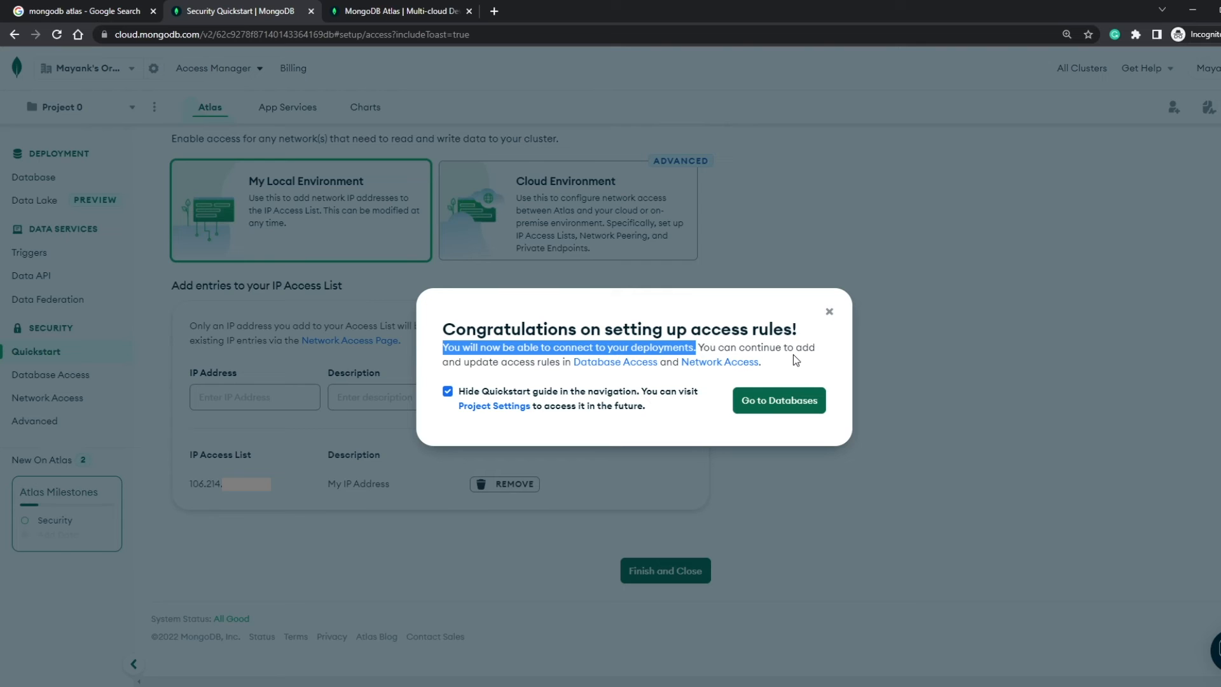
click(773, 405)
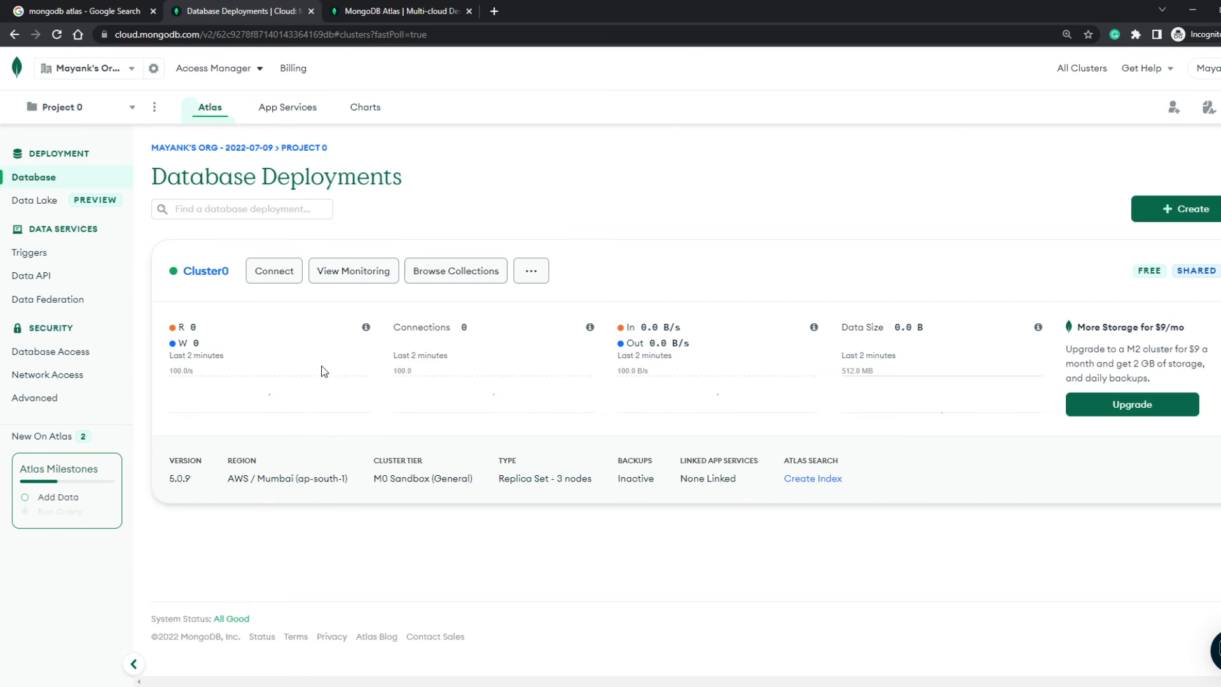
Step: Examine Cluster0's region, tier, type and status, then review its available connection methods and close them
drag(217, 479, 597, 487)
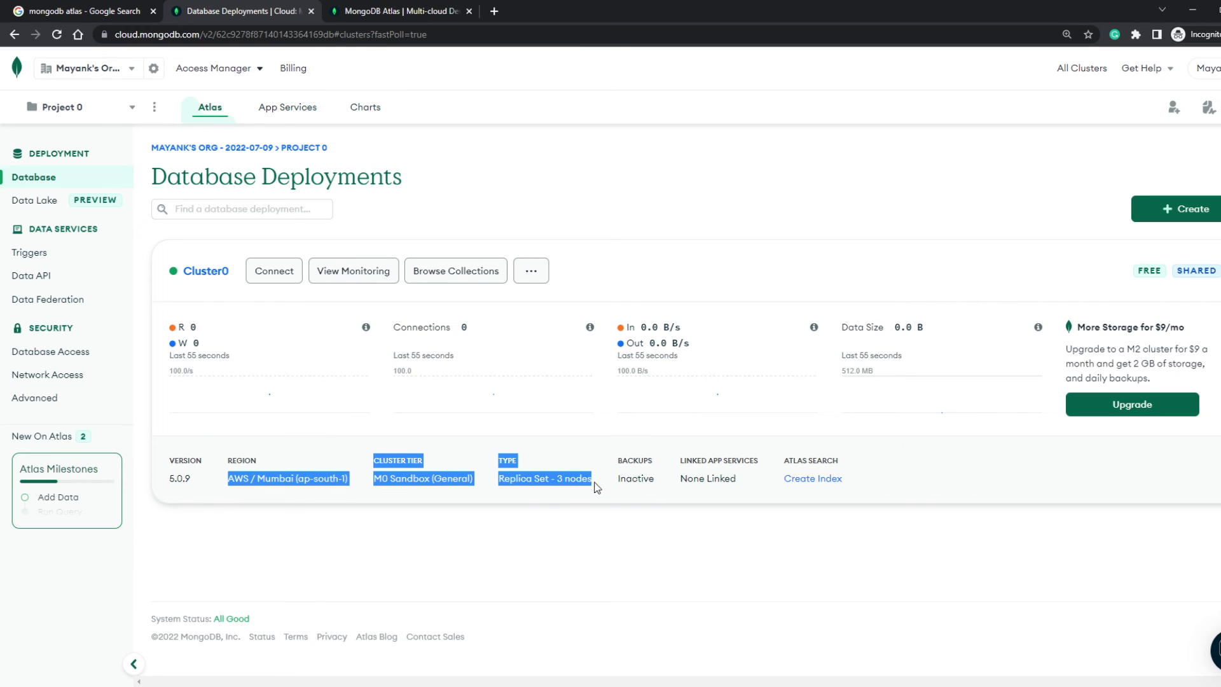
click(564, 496)
drag(502, 485, 599, 490)
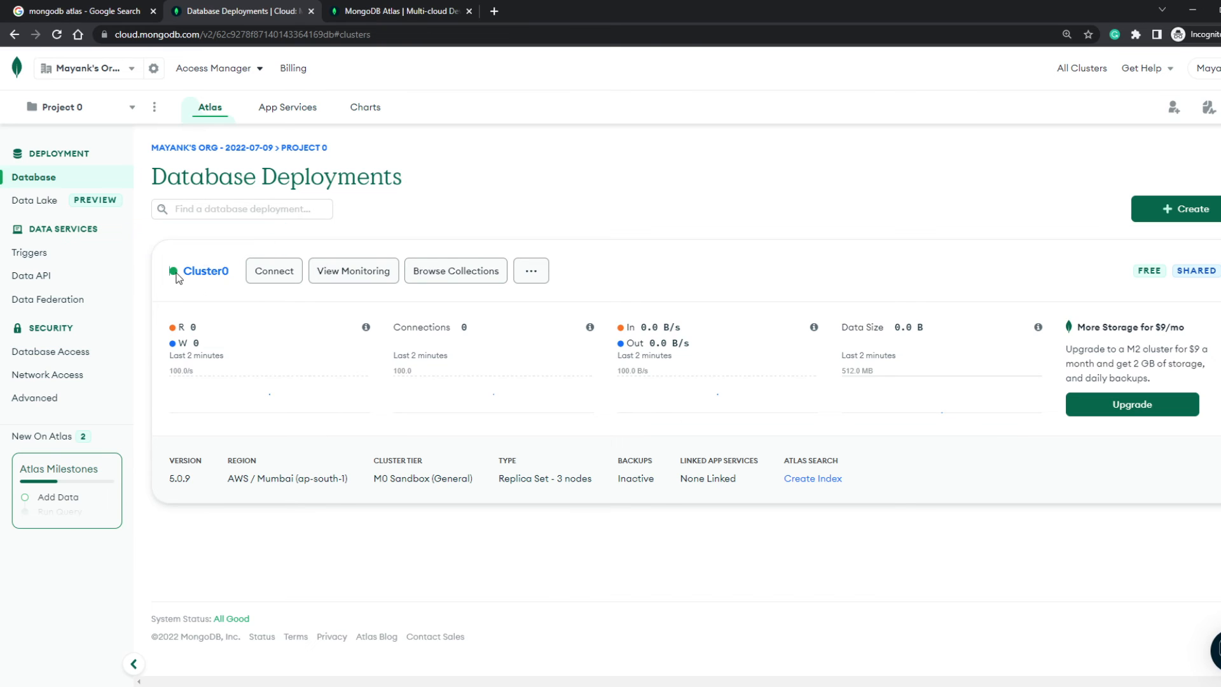
mouse_move(171, 276)
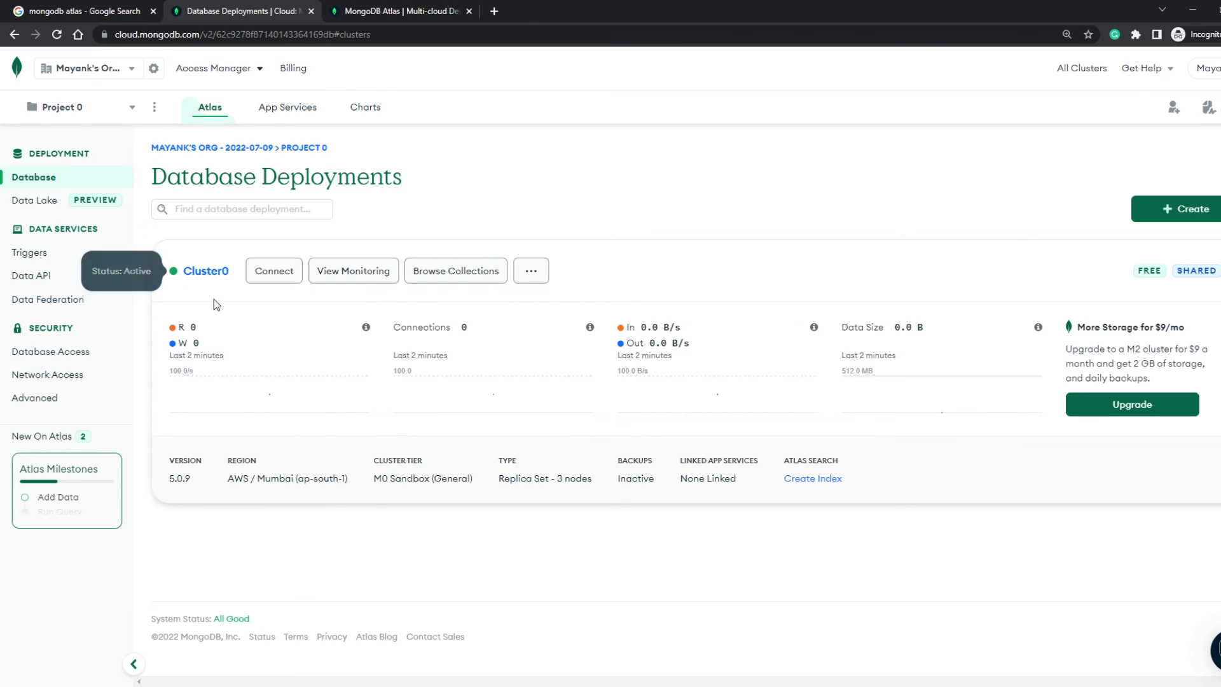
click(270, 281)
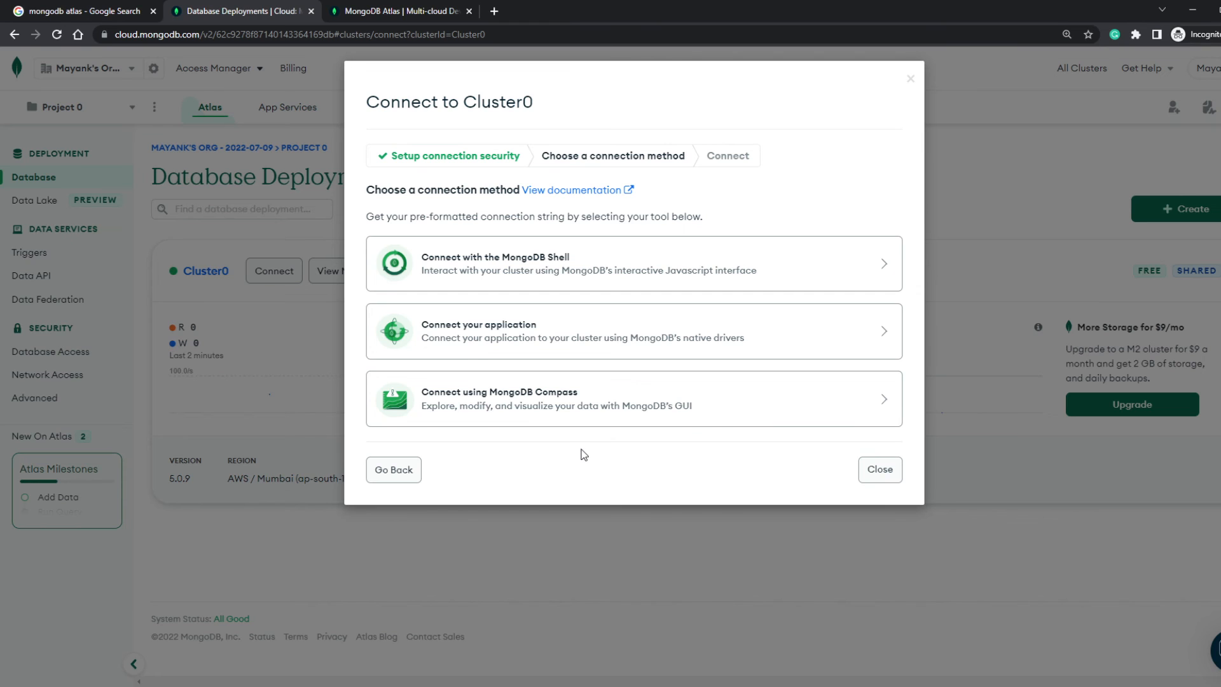
click(874, 469)
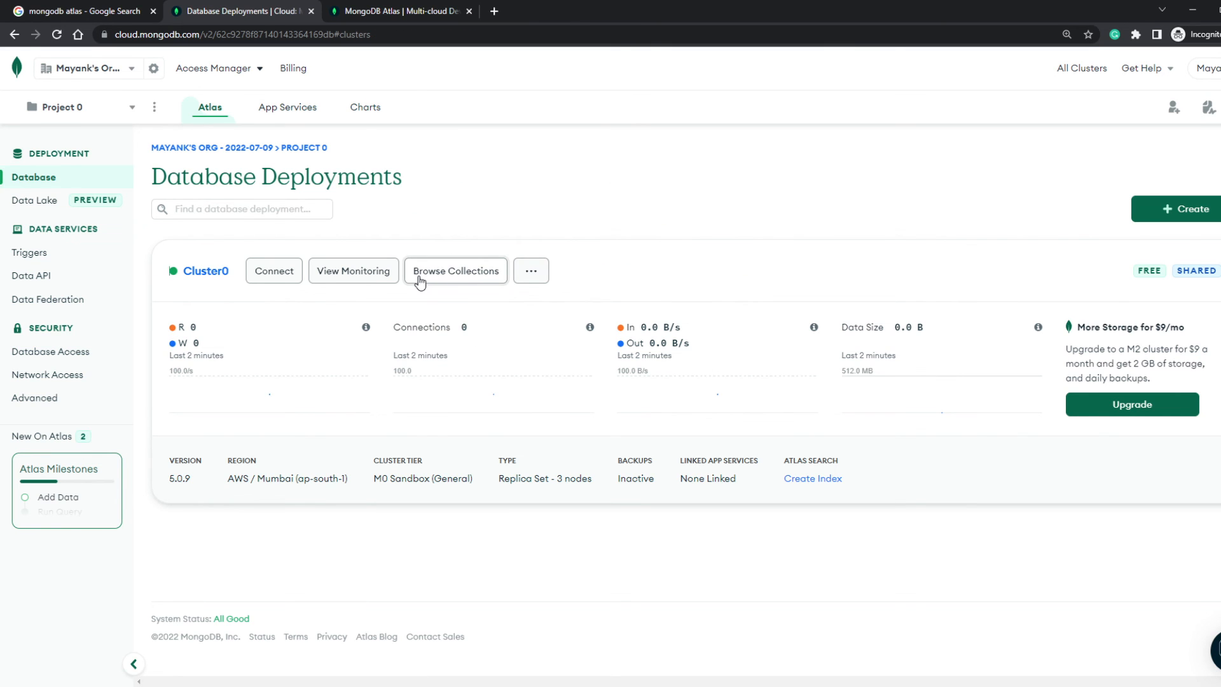
Step: Browse Cluster0's collections and load the Atlas sample dataset into the cluster
click(455, 282)
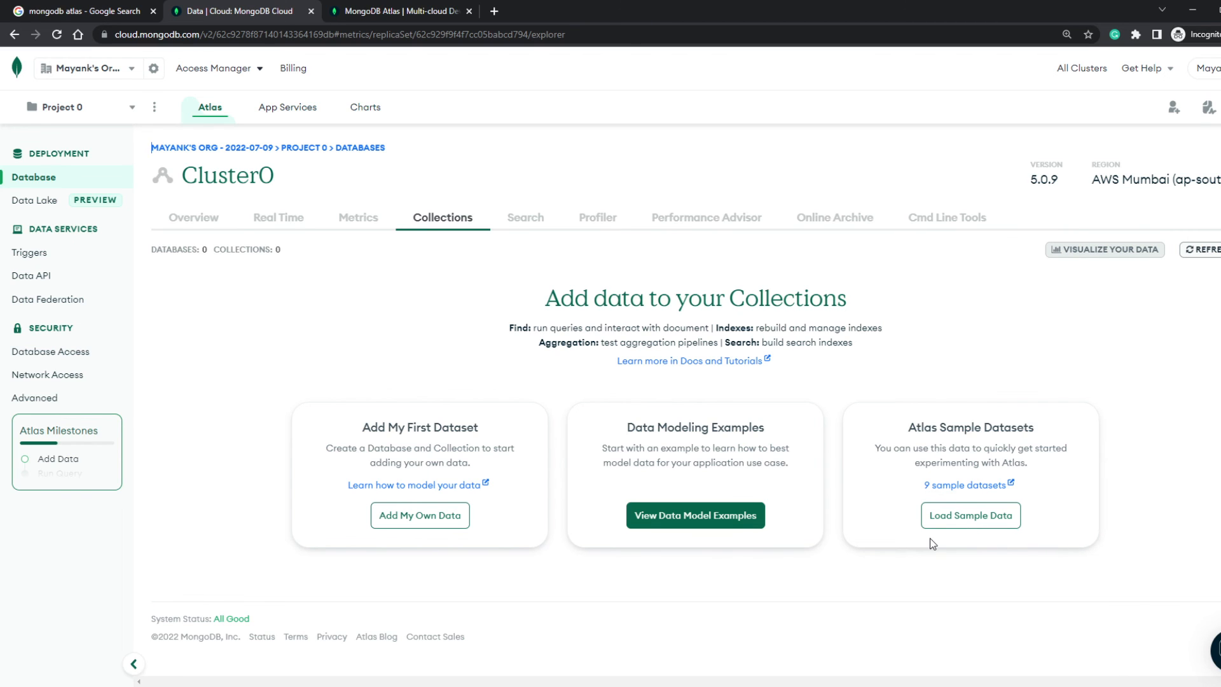
click(967, 517)
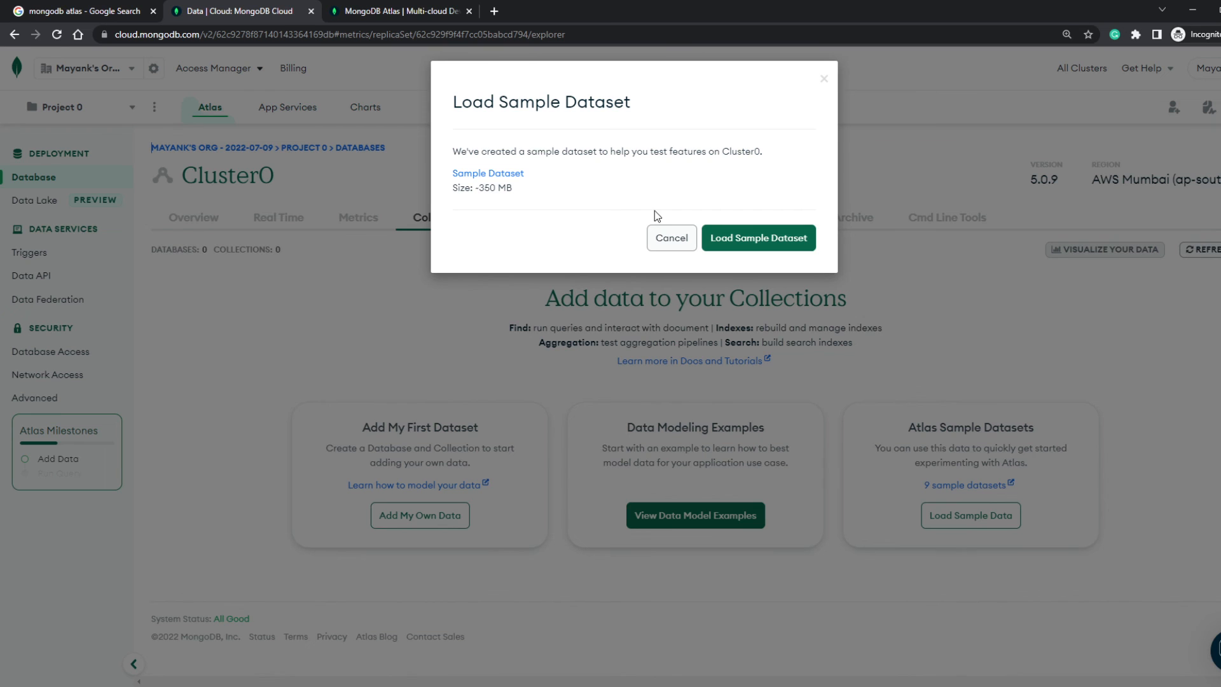
click(753, 230)
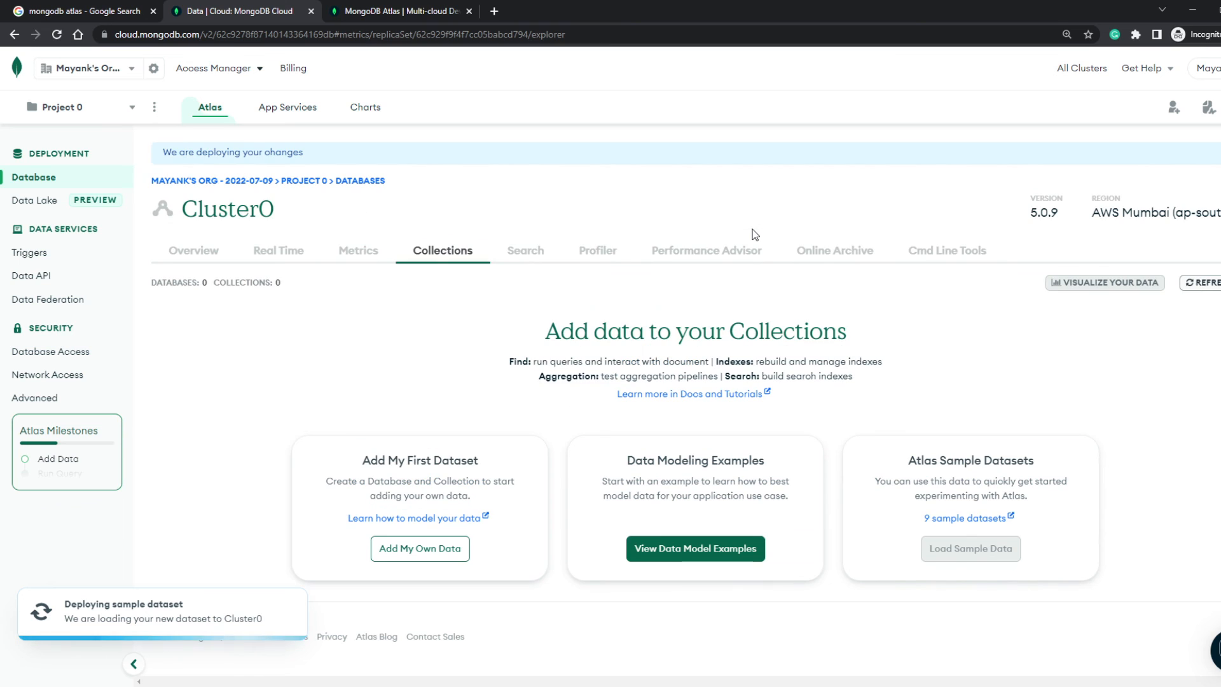
drag(319, 156, 159, 167)
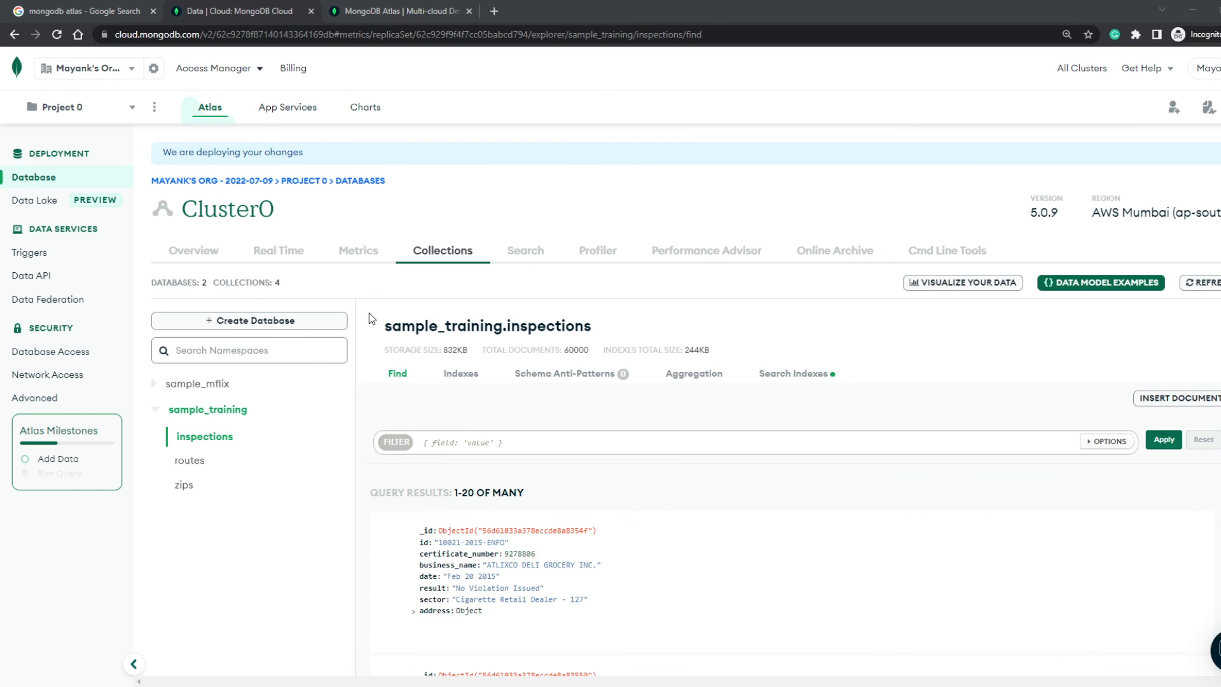
Step: Check the database and collection counts, open the routes collection of sample_training, and expand its first document
double_click(204, 283)
click(208, 288)
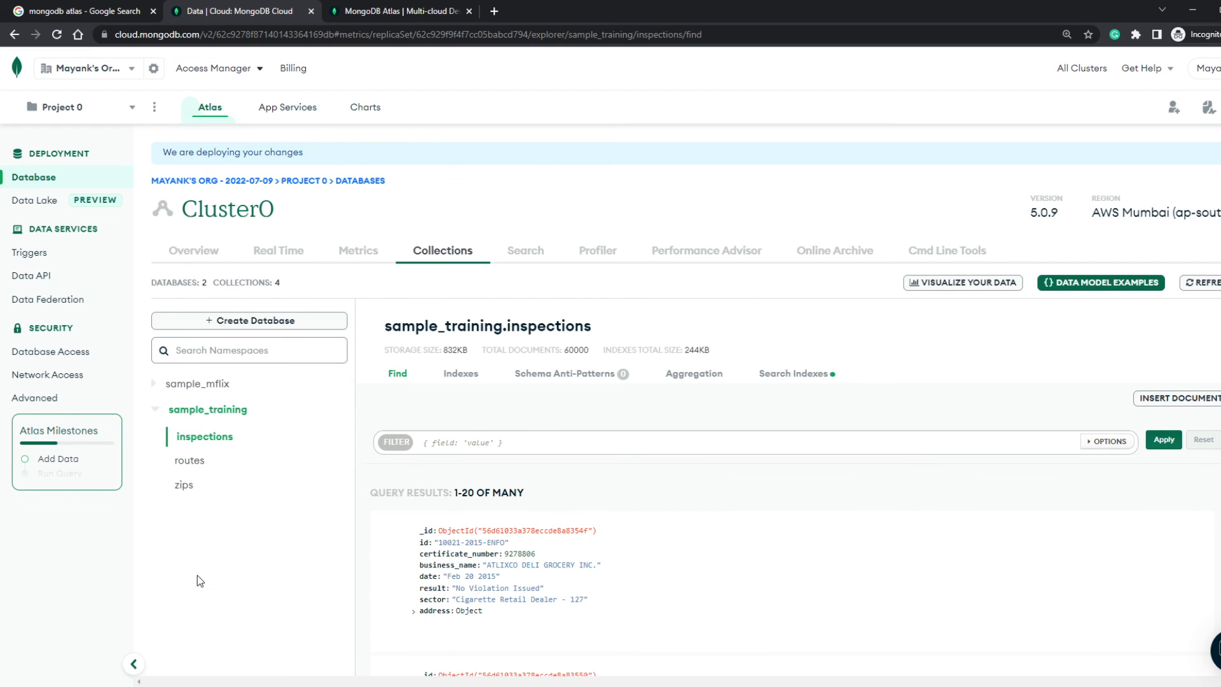
click(203, 470)
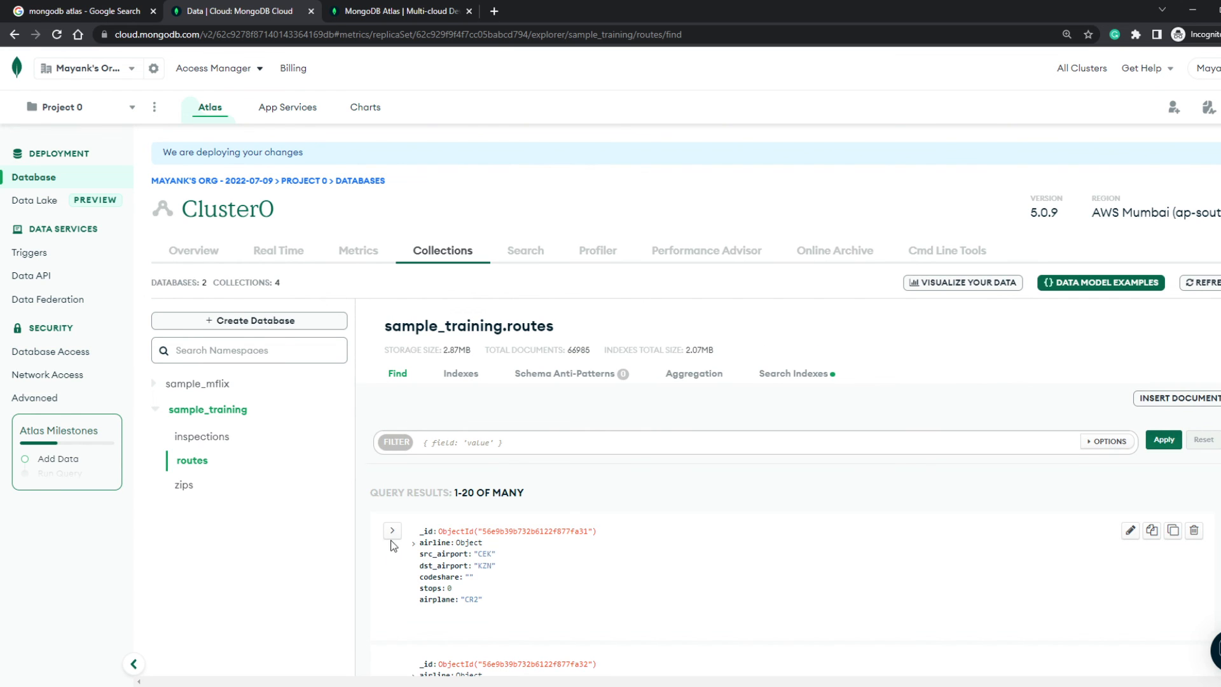
click(393, 532)
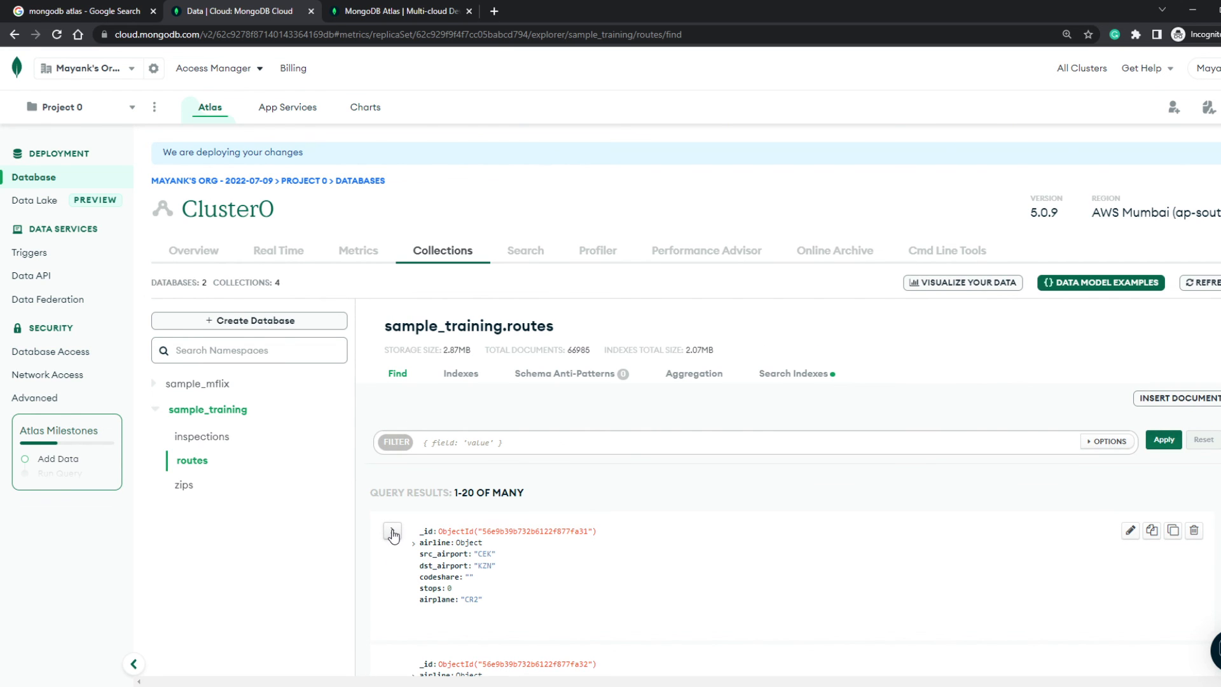